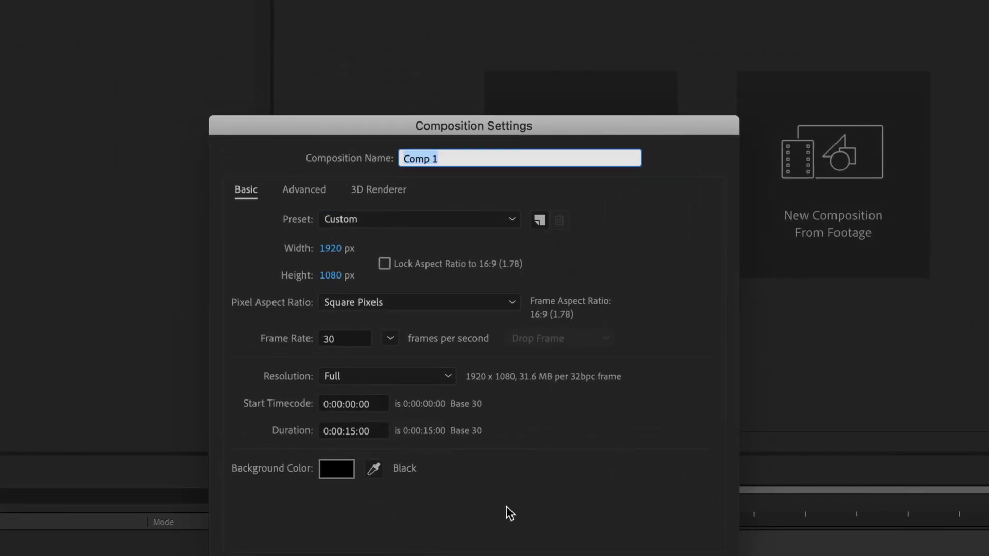
Step: Create a 1920 x 1080, 30 fps, 15-second composition and add a text layer reading "FOG" near its center
key("Return")
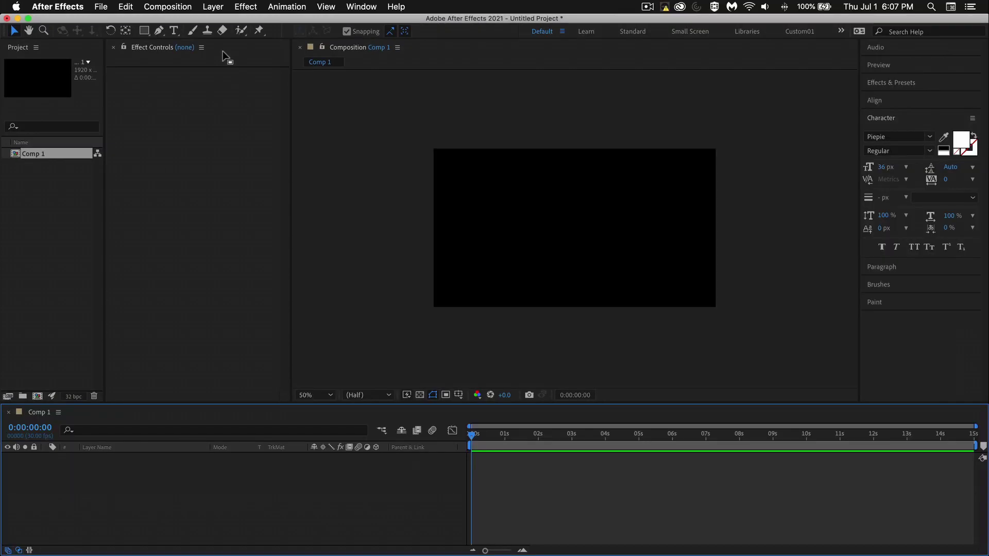
left_click(174, 30)
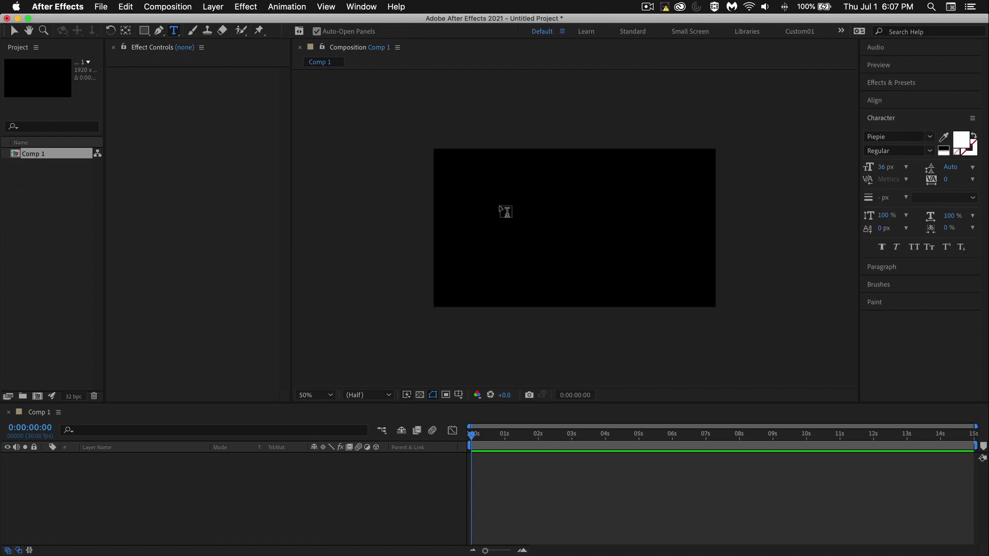
left_click(571, 227)
type("FOG")
left_click(13, 30)
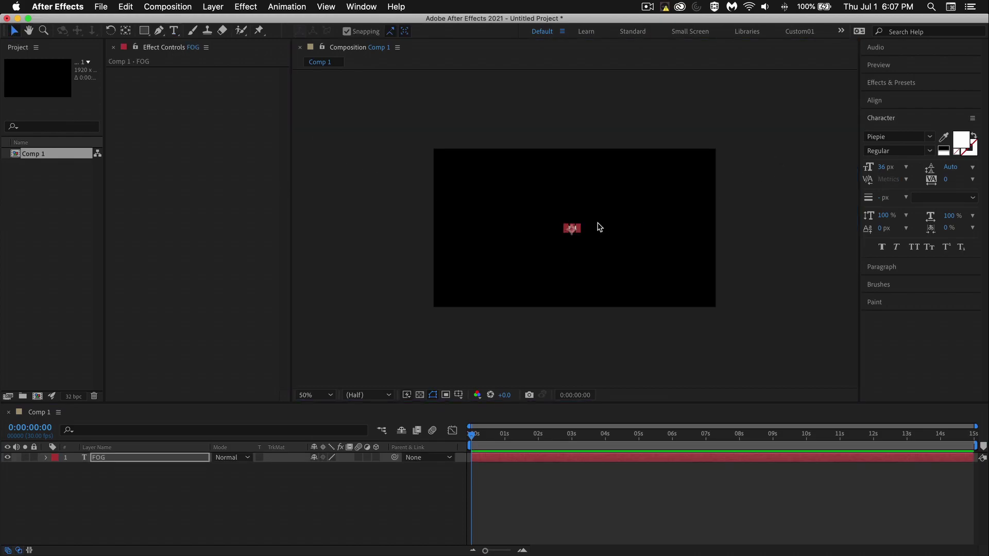
Step: Enlarge the FOG text to nearly the full composition width and center it horizontally and vertically in the composition
left_click_drag(580, 228, 685, 202)
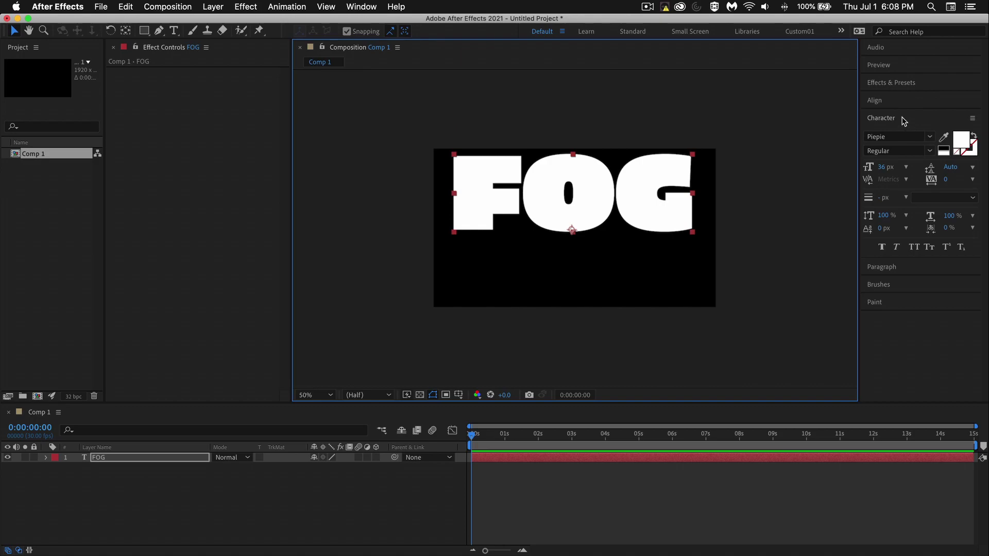
left_click(890, 100)
left_click(892, 130)
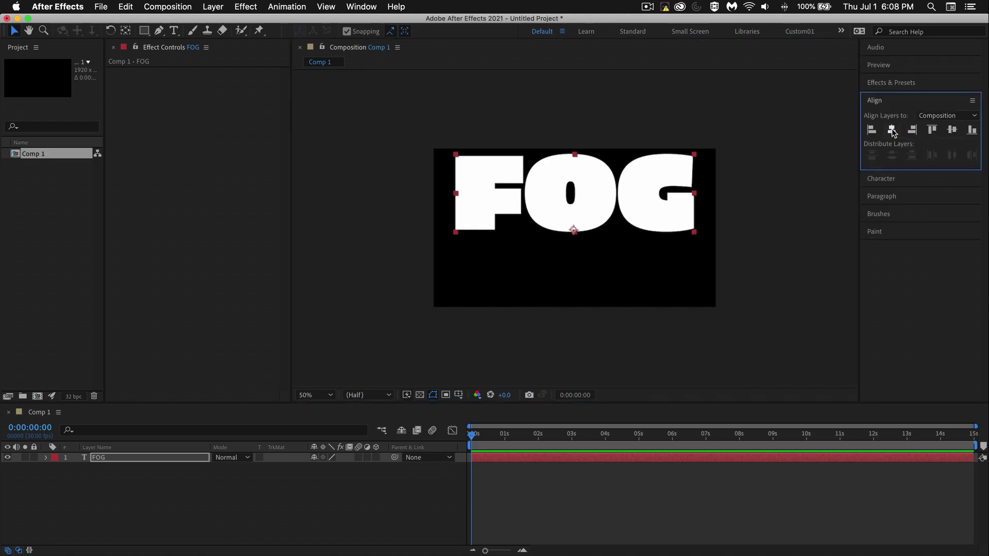
left_click(952, 130)
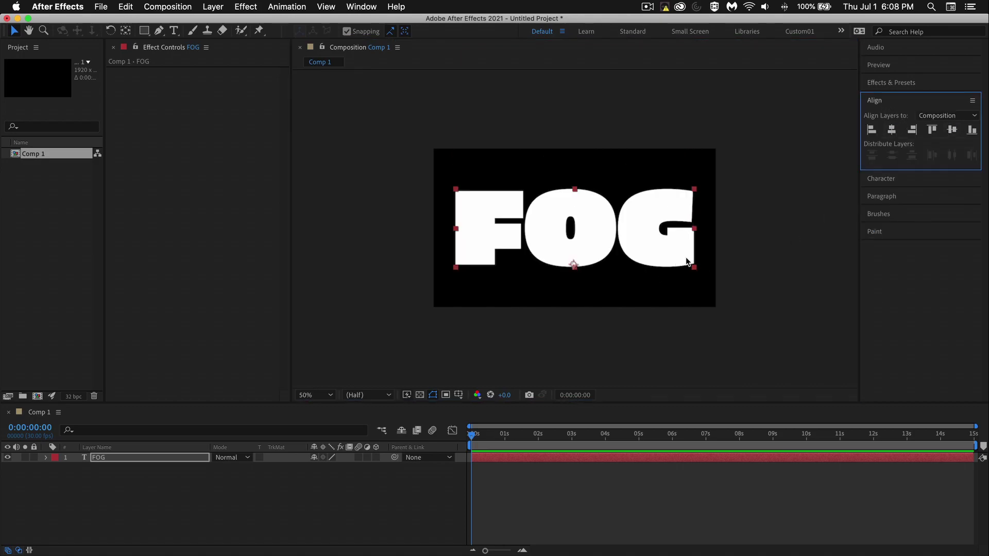
Step: Make the FOG text a 3D layer and use CINEMA 4D as the 3D renderer
key("slash")
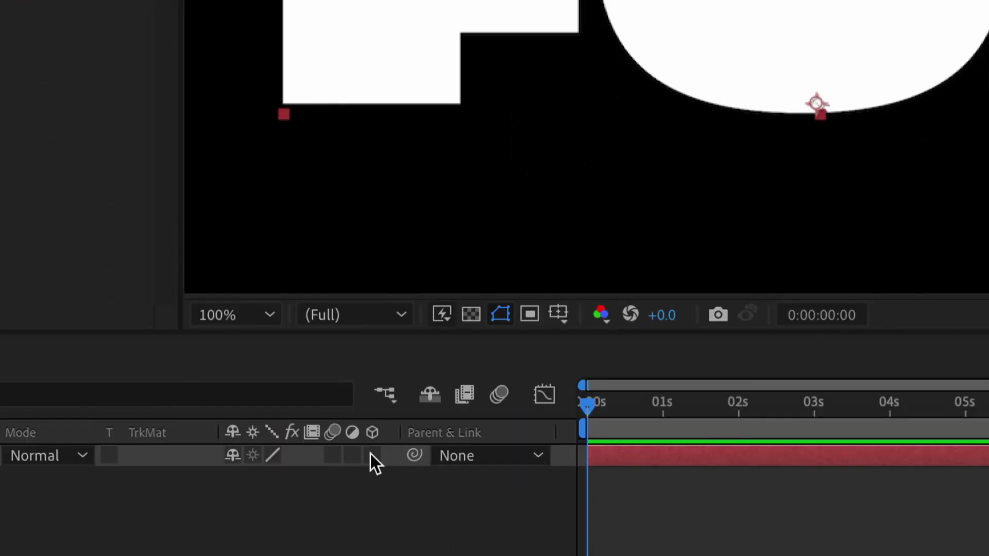
left_click(376, 457)
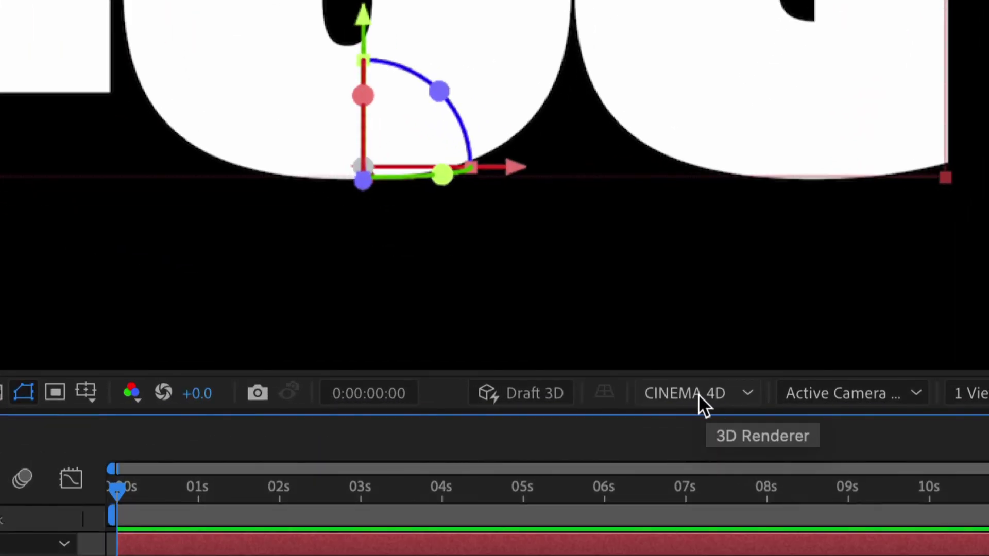
left_click(727, 393)
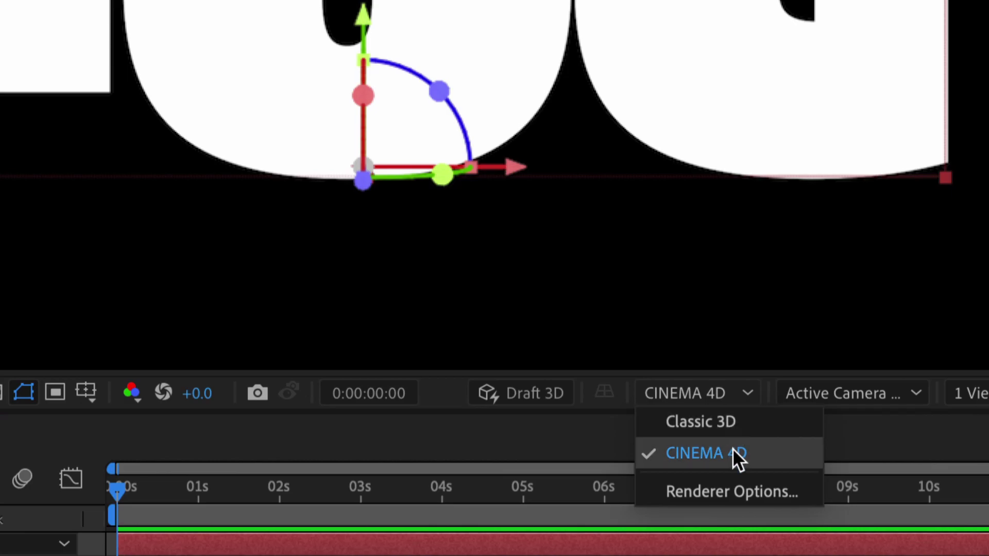
left_click(432, 453)
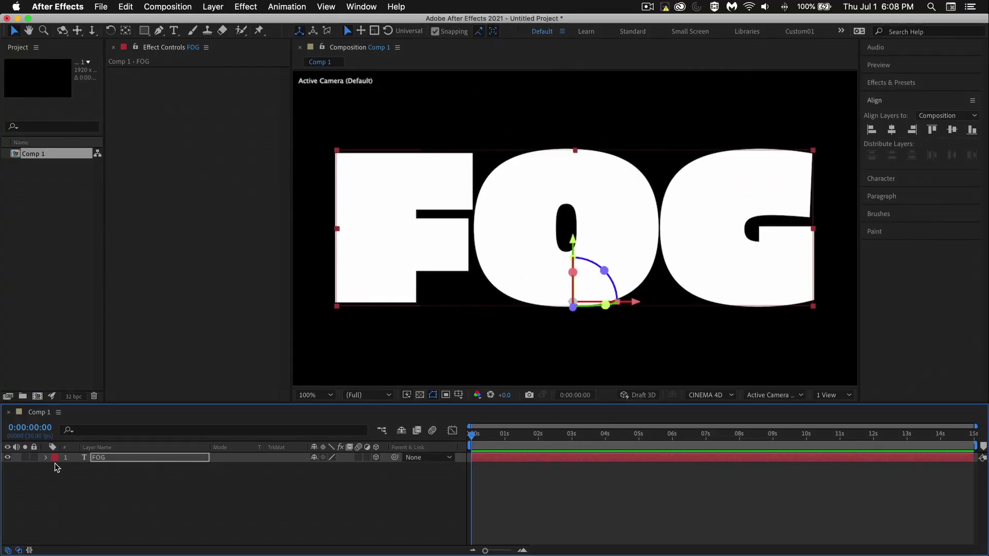
Step: Set the FOG layer's extrusion depth to 1000 in its geometry options
left_click(46, 457)
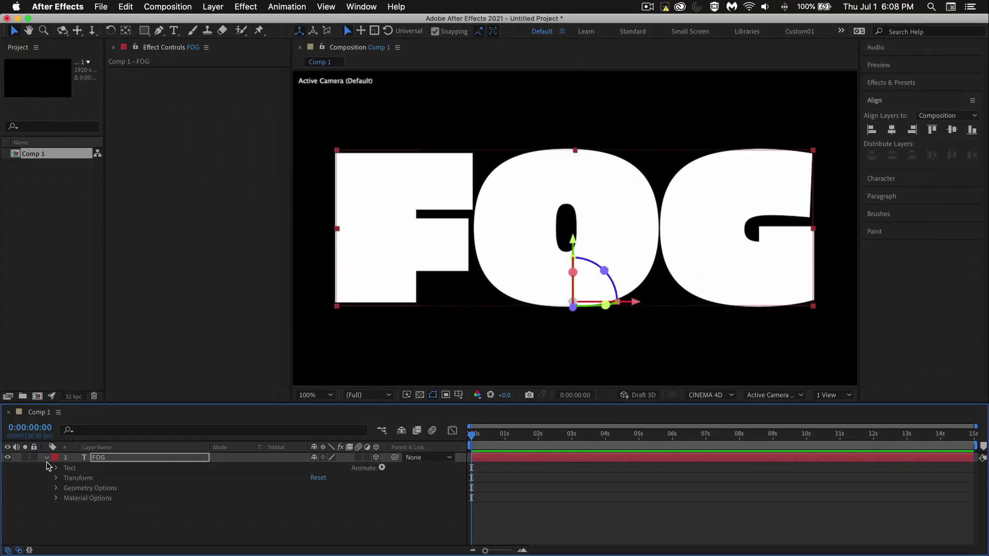
left_click(55, 488)
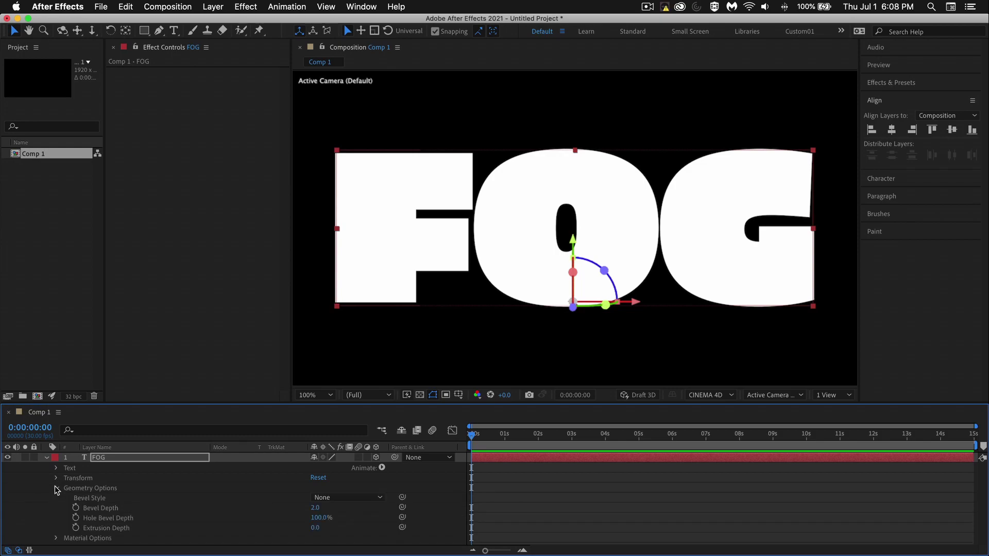
left_click(98, 530)
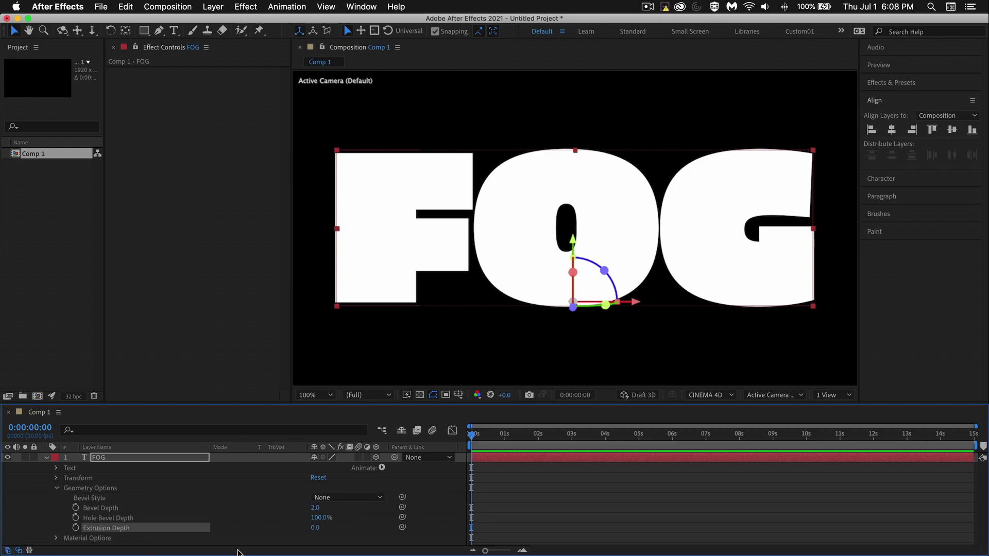
left_click_drag(315, 527, 973, 515)
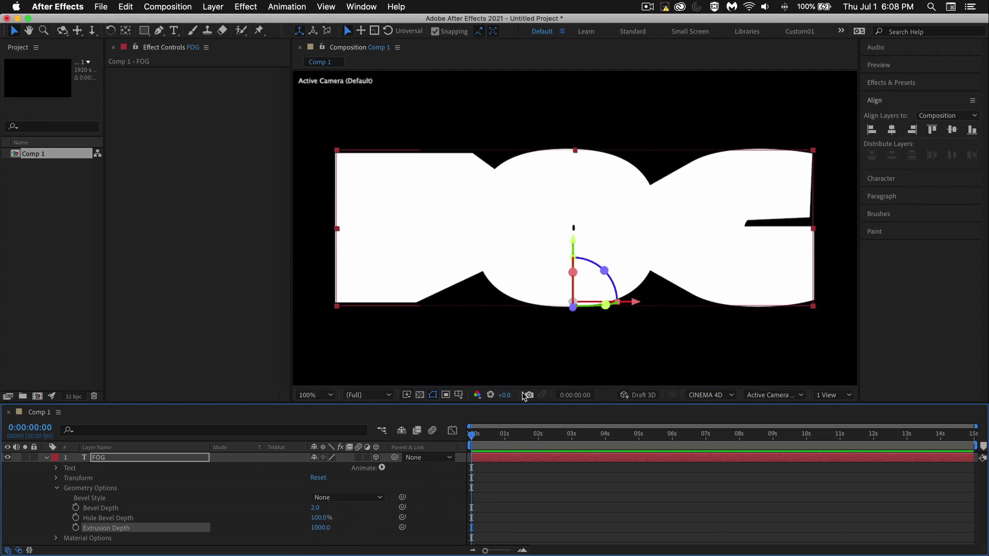
Step: Raise the extruded FOG text in the frame and tilt it so its underside extends downward behind the letters
scroll(587, 281, "down", 2)
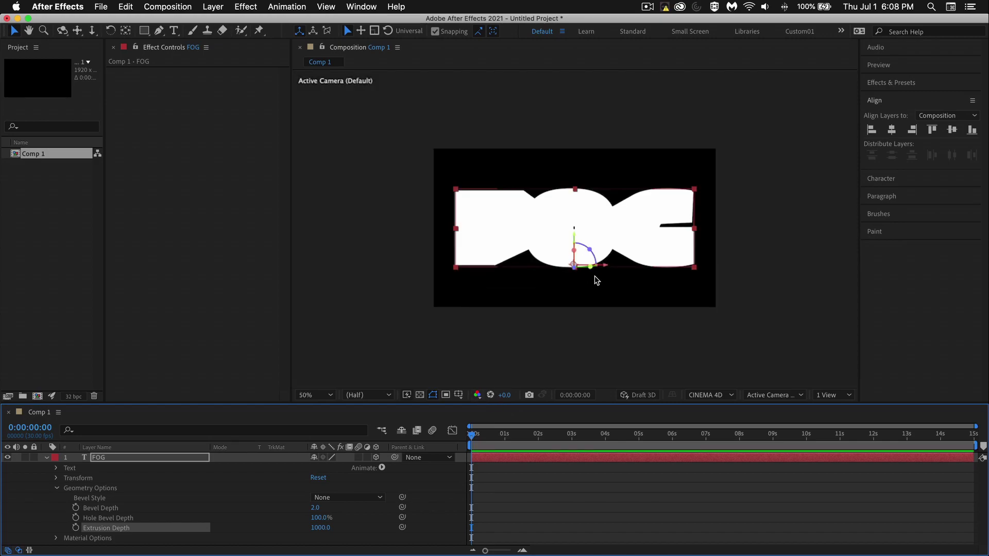
mouse_move(585, 263)
left_mouse_down()
mouse_move(587, 276)
mouse_move(596, 249)
left_mouse_up()
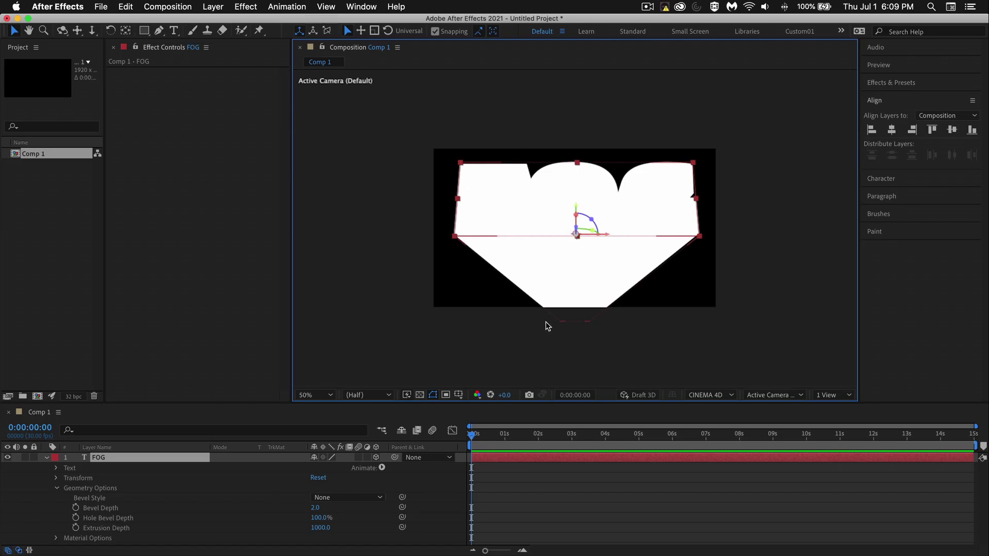
key("period")
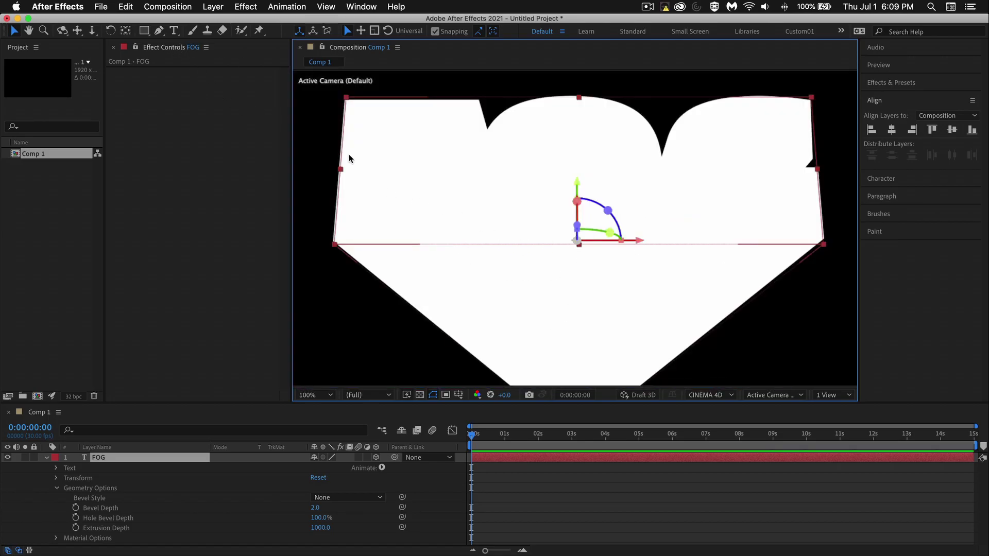
Step: Add a blue point light with 73% intensity, smooth falloff, radius 987, falloff distance 564 and no shadows
left_click(47, 458)
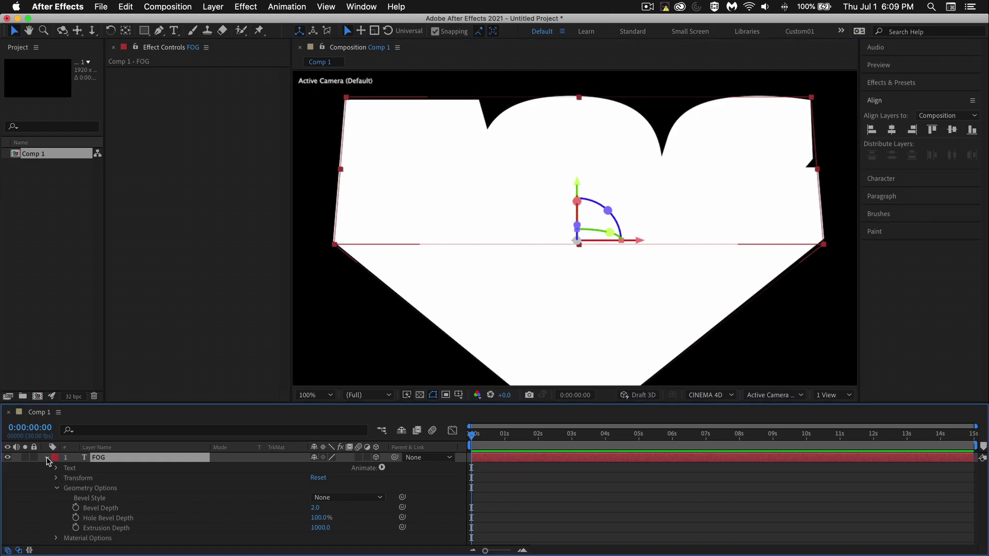
right_click(432, 488)
mouse_move(550, 438)
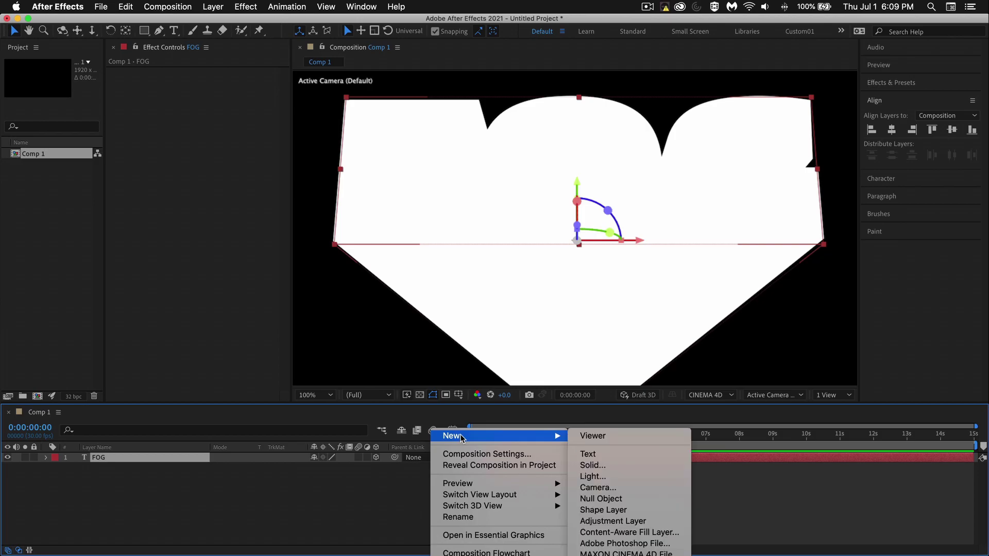
left_click(592, 477)
left_click(809, 242)
left_click(807, 281)
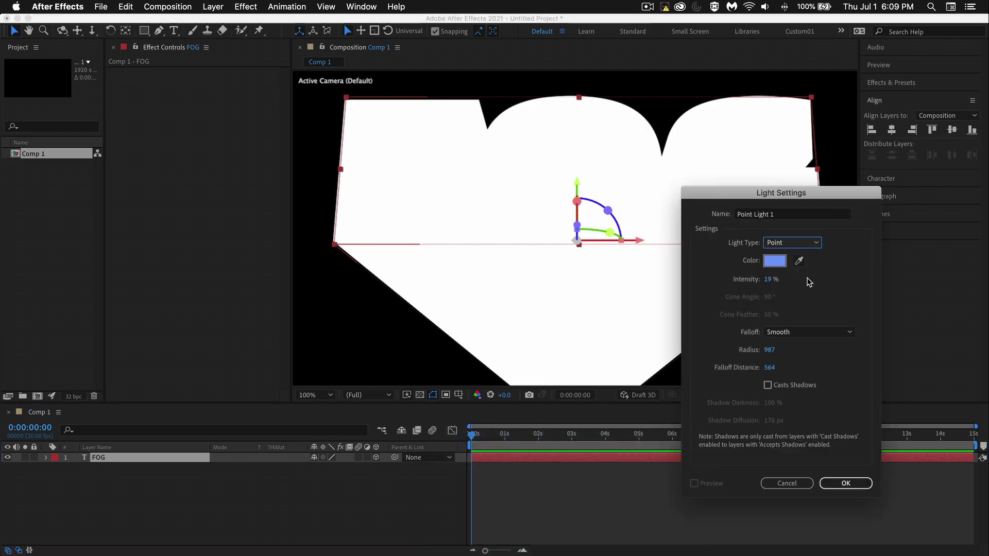
left_click_drag(768, 279, 804, 282)
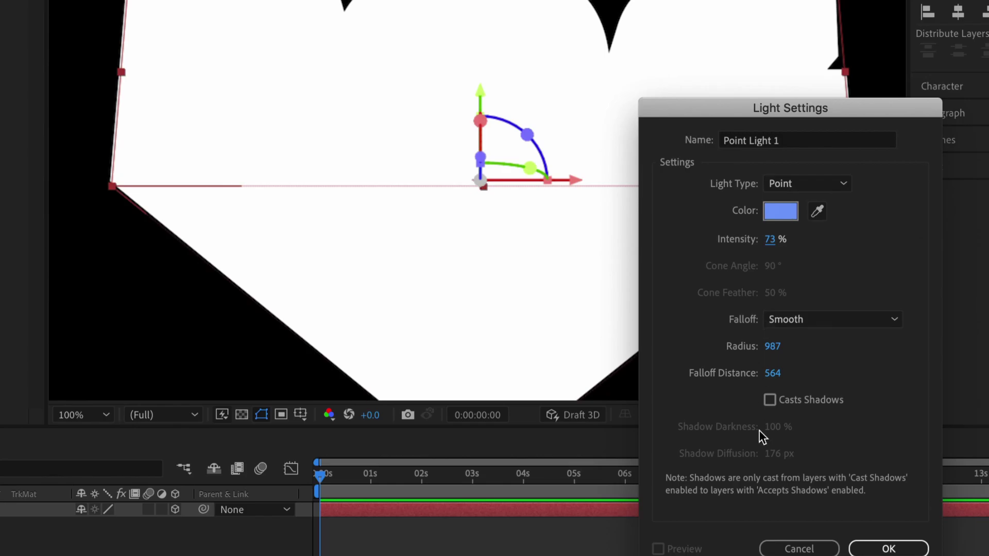
left_click(888, 548)
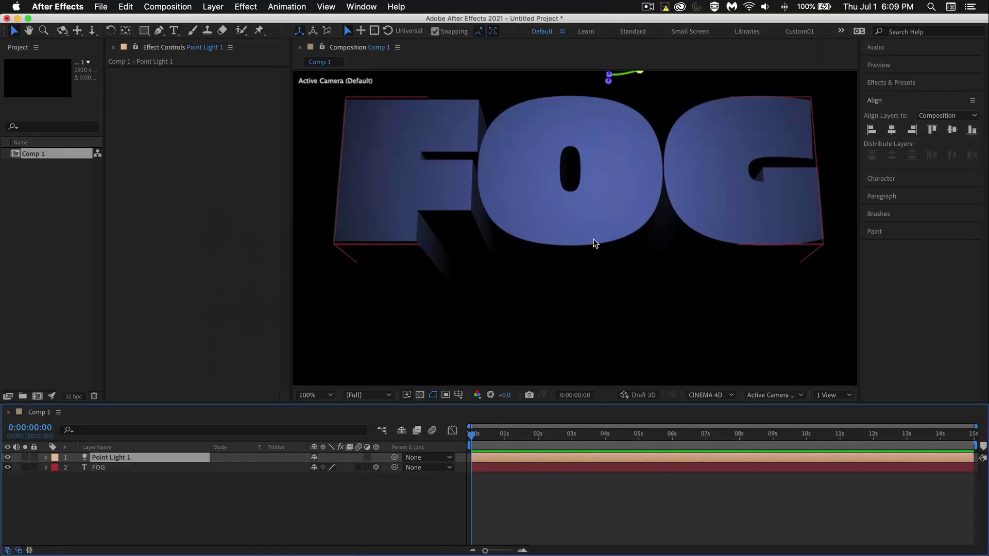
Step: Move the point light down to the lower edge of the letter O and center it horizontally on the text
key("comma")
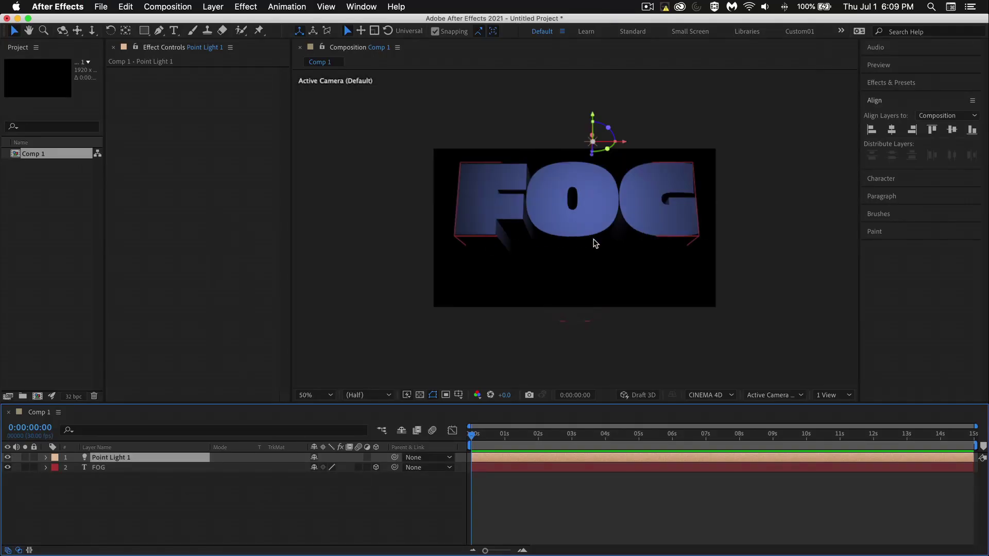
left_click_drag(593, 124, 598, 190)
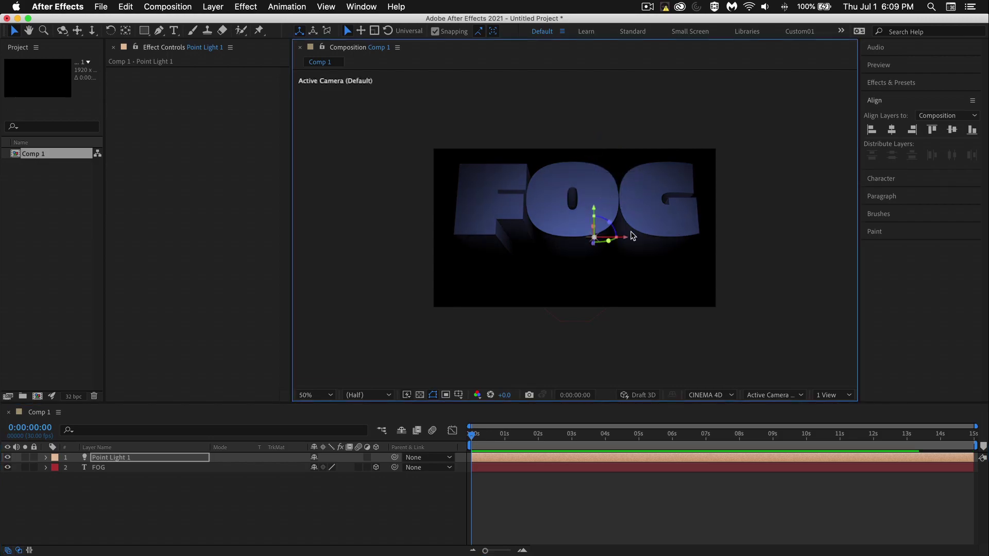
mouse_move(632, 241)
left_mouse_down()
mouse_move(605, 241)
mouse_move(614, 242)
left_mouse_up()
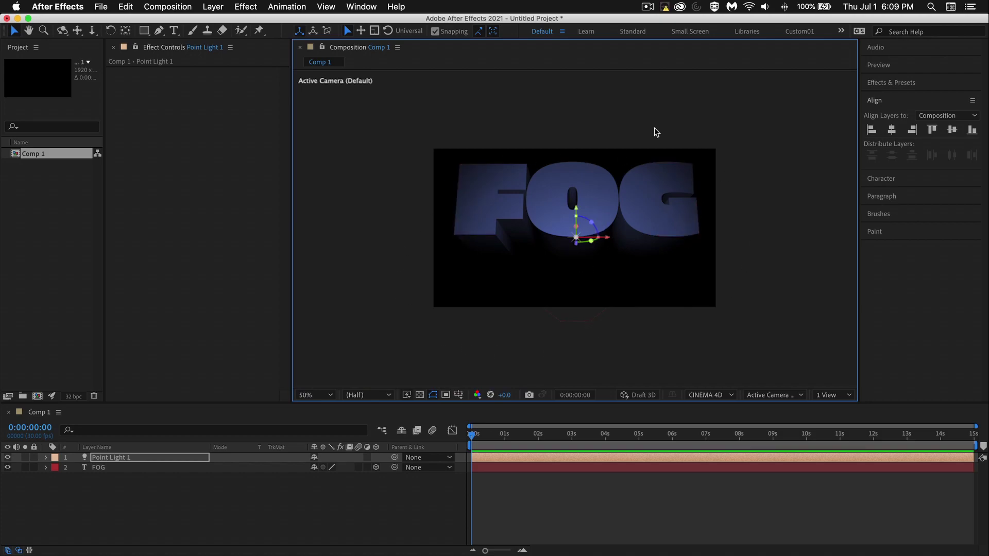
scroll(600, 242, "up", 2)
left_click_drag(597, 227, 617, 195)
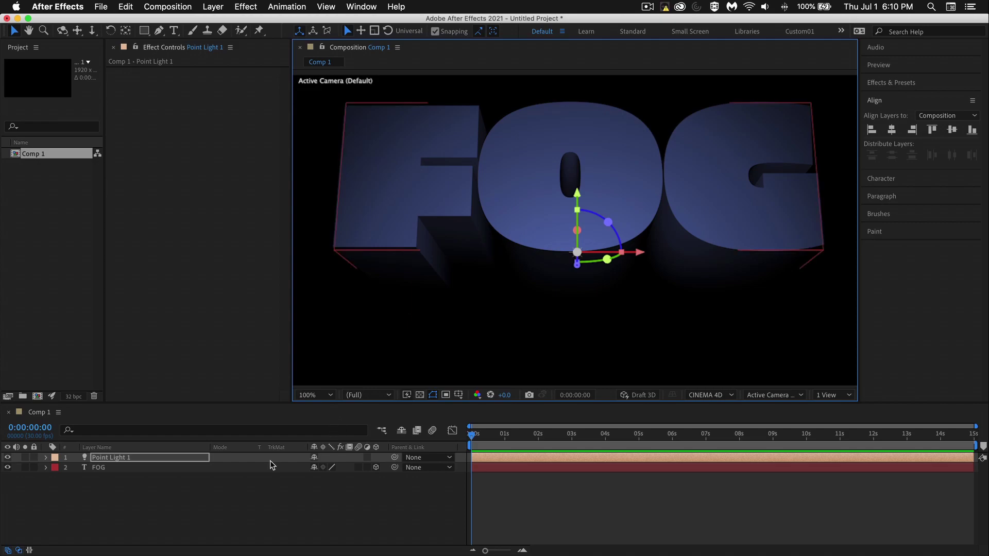
Step: Add a blue ambient light with 29% intensity to the composition
key("comma")
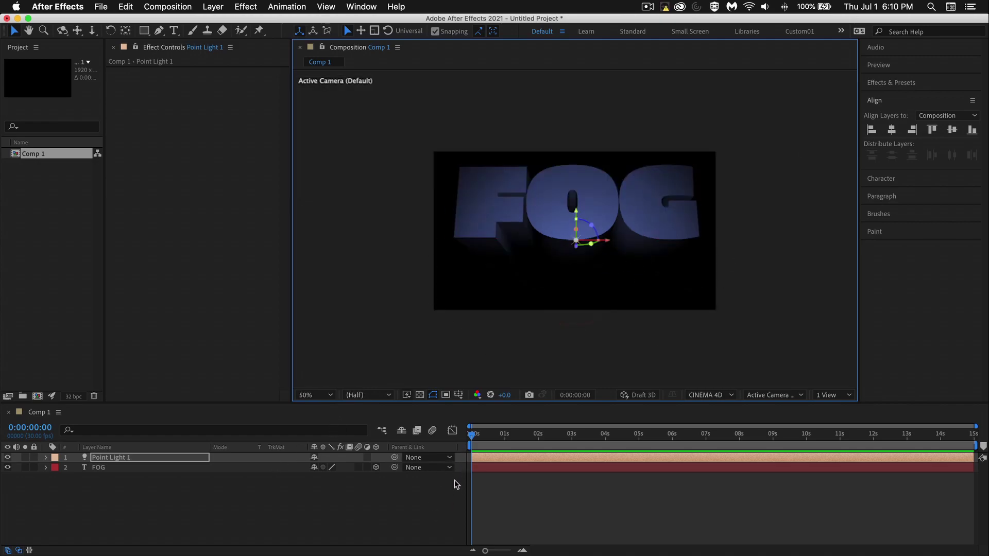
right_click(428, 487)
mouse_move(459, 437)
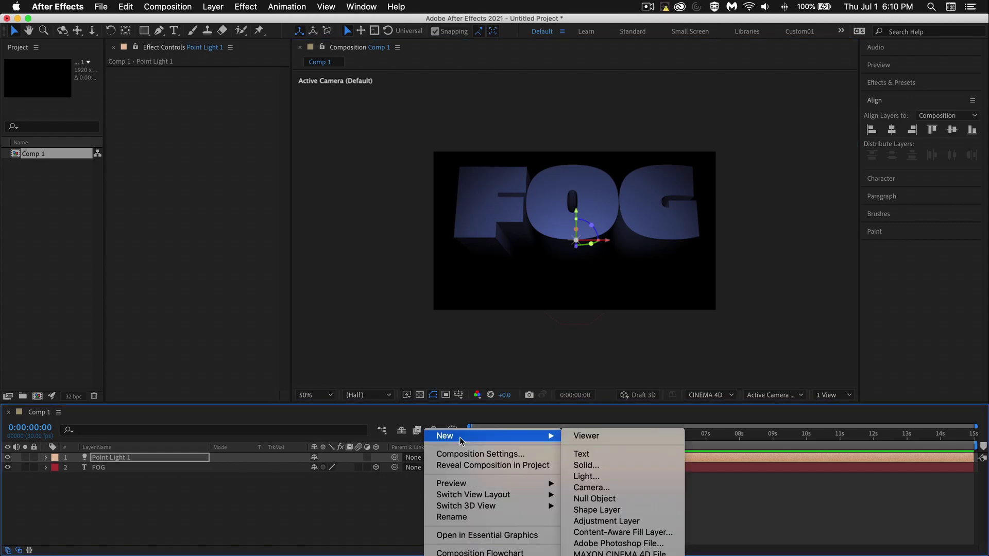
left_click(618, 476)
left_click(792, 243)
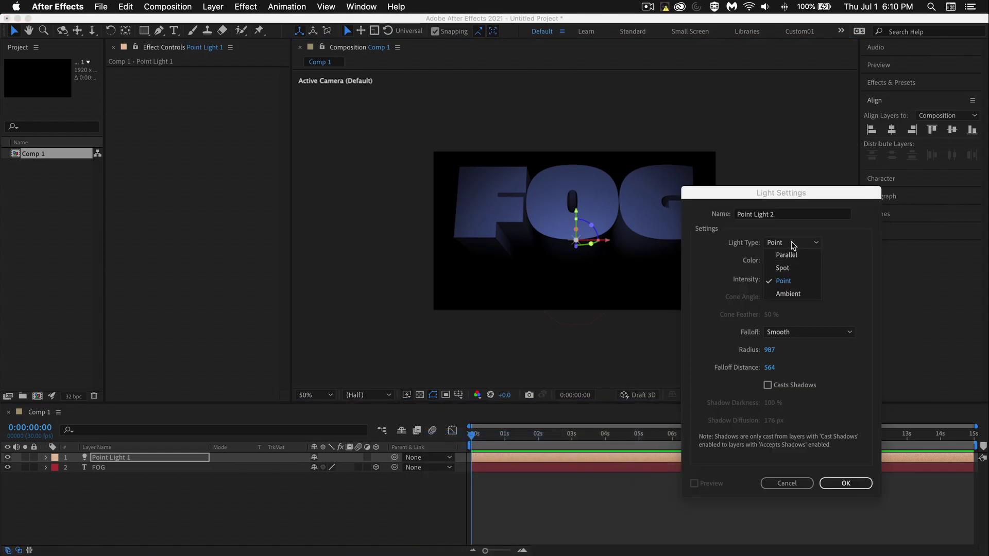
left_click(815, 294)
left_click_drag(767, 279, 751, 291)
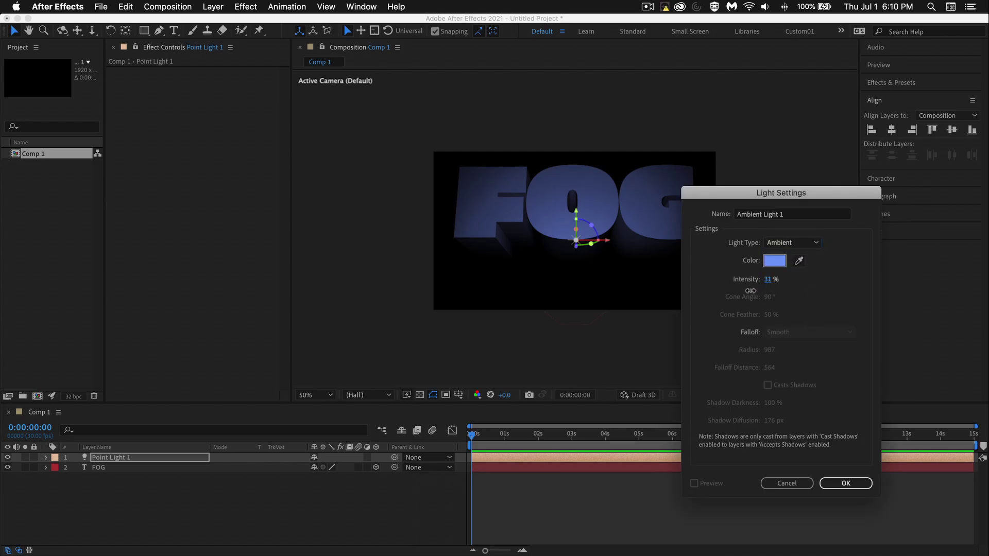
left_click(845, 483)
Step: Change the ambient light's color to a saturated turquoise with a hue of about 174°
key("slash")
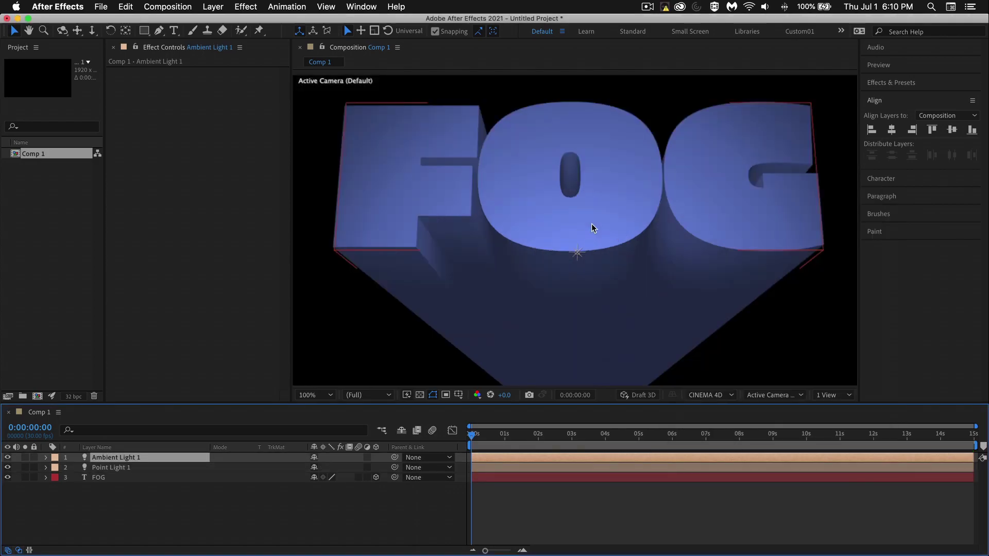
double_click(117, 459)
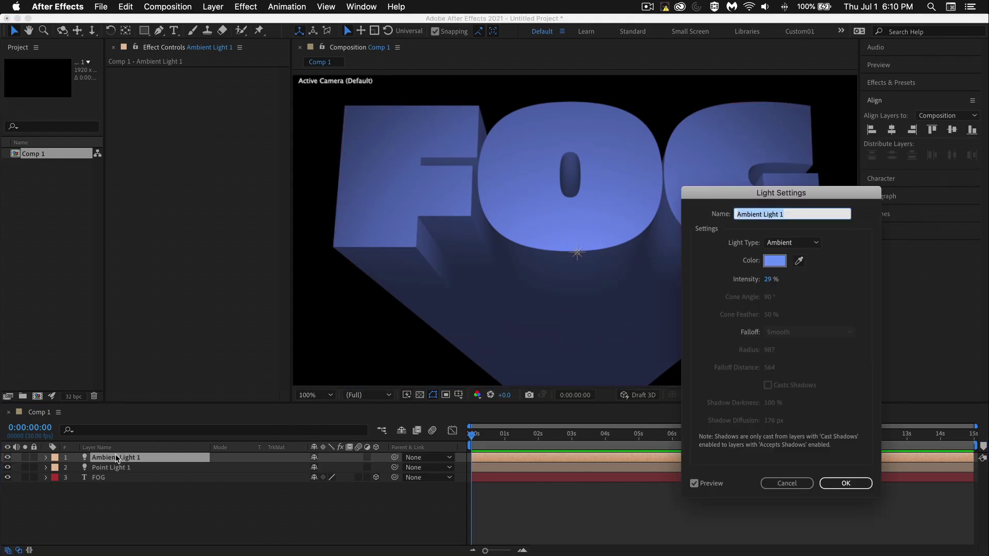
left_click(774, 261)
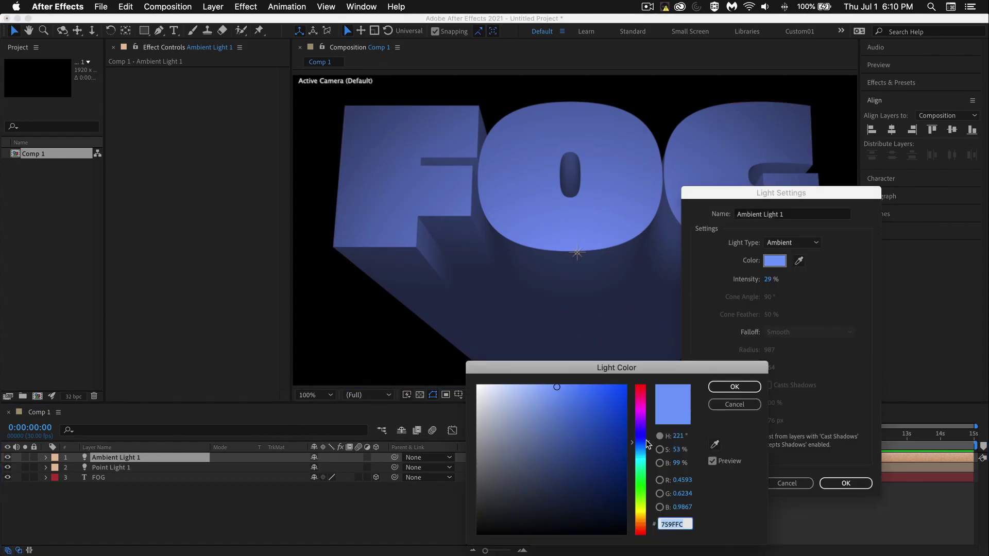
mouse_move(644, 444)
left_mouse_down()
mouse_move(639, 428)
mouse_move(647, 462)
left_mouse_up()
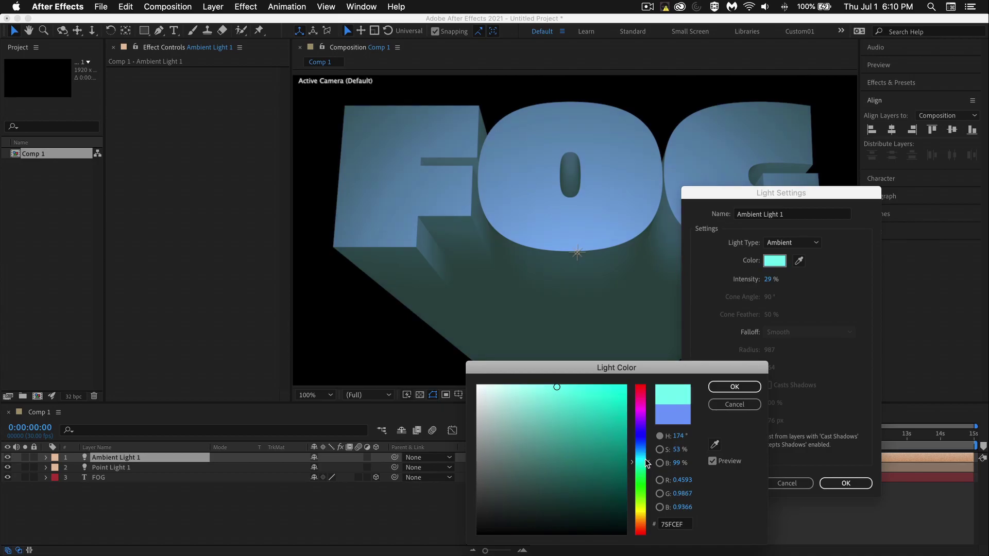
left_click_drag(557, 387, 606, 400)
left_click(734, 387)
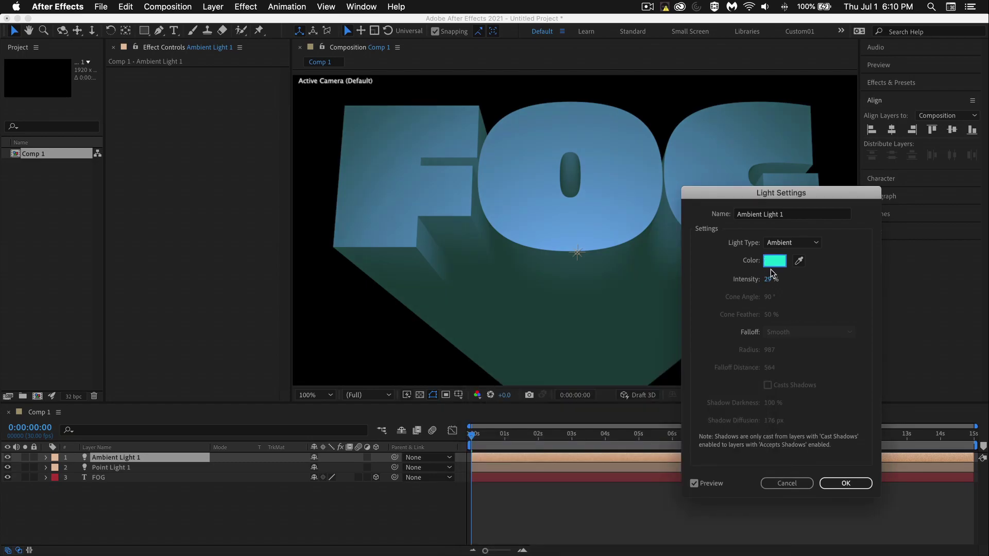
Step: Lower the ambient light's intensity and apply the light settings
left_click_drag(772, 278, 767, 280)
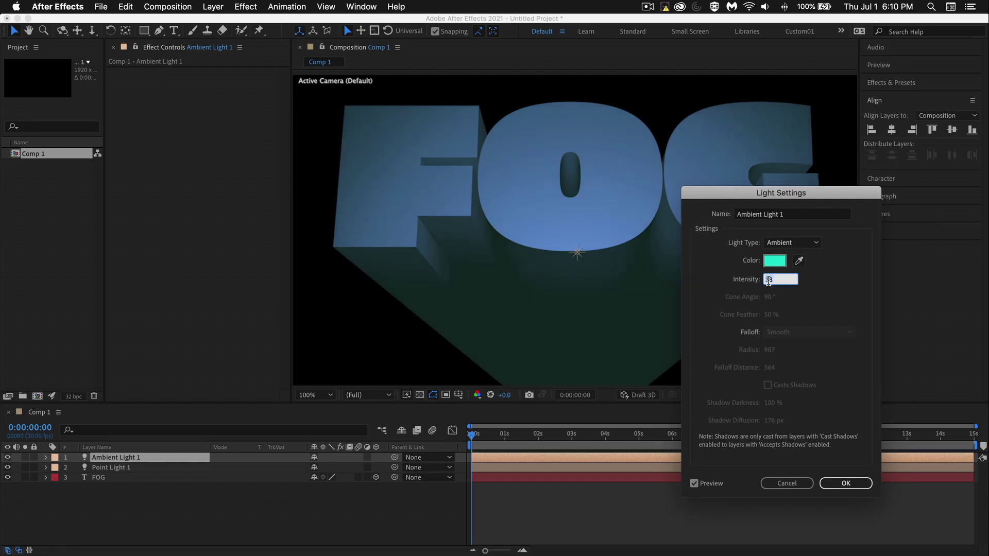
left_click(845, 483)
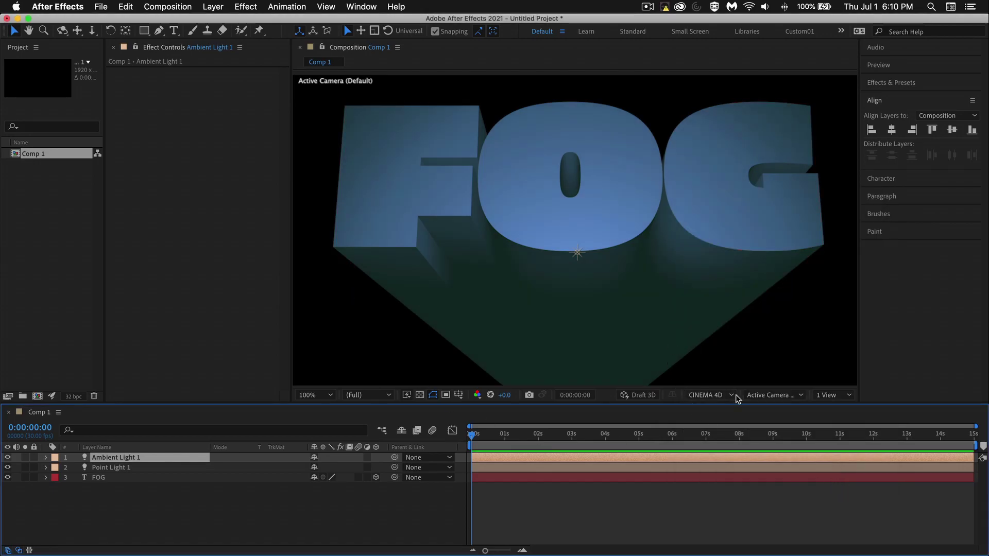
key("comma")
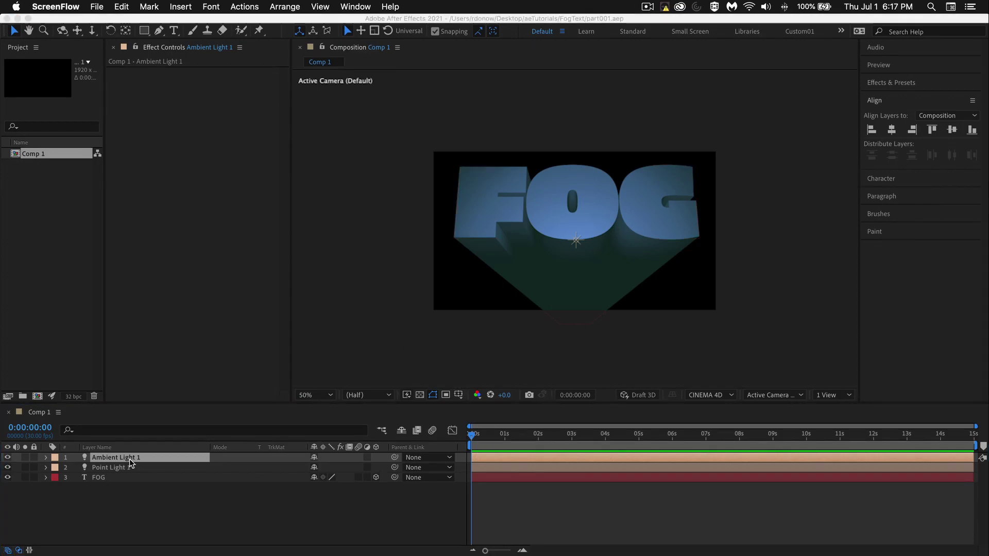
Step: Pre-compose the FOG text layer together with the point and ambient lights
left_click(100, 480)
left_click(100, 479, "shift")
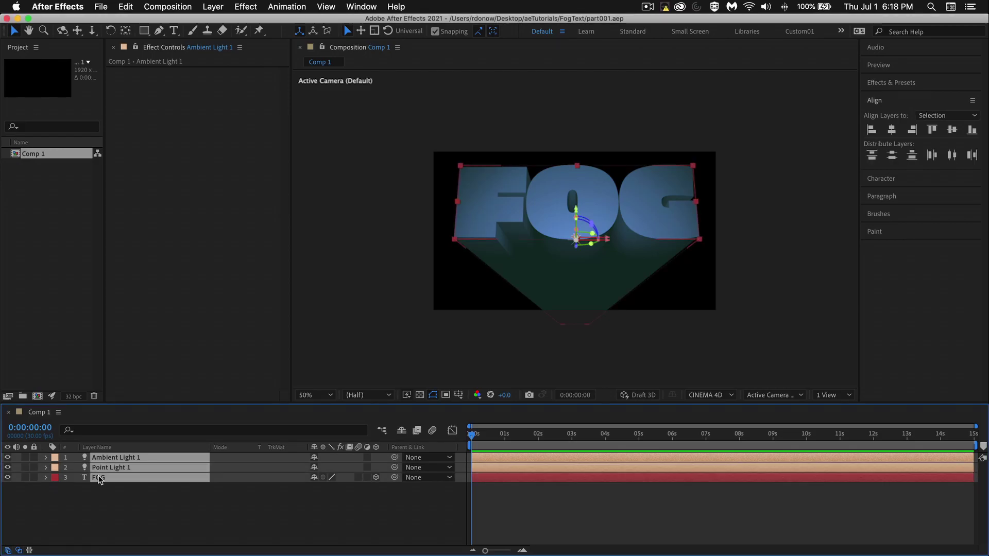
right_click(109, 457)
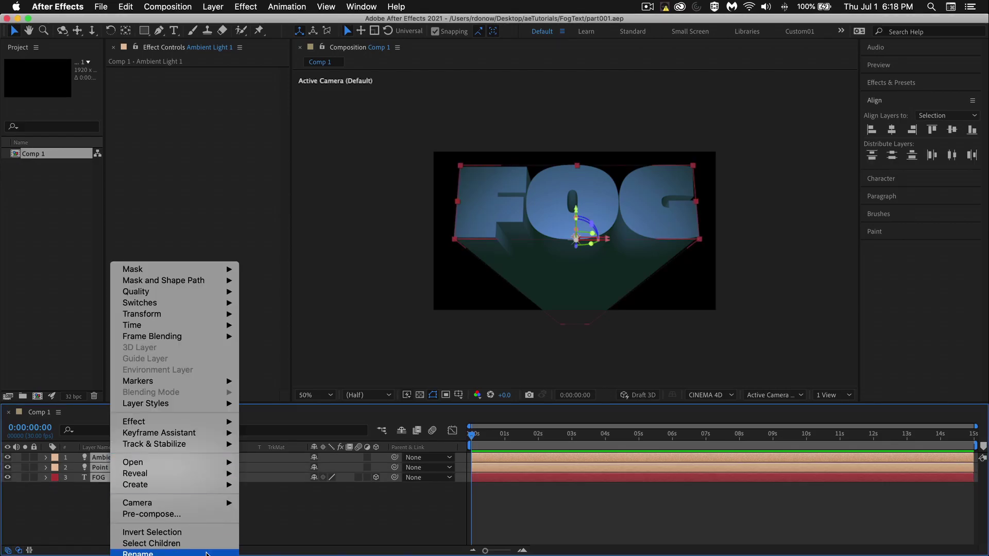
left_click(195, 515)
left_click(809, 473)
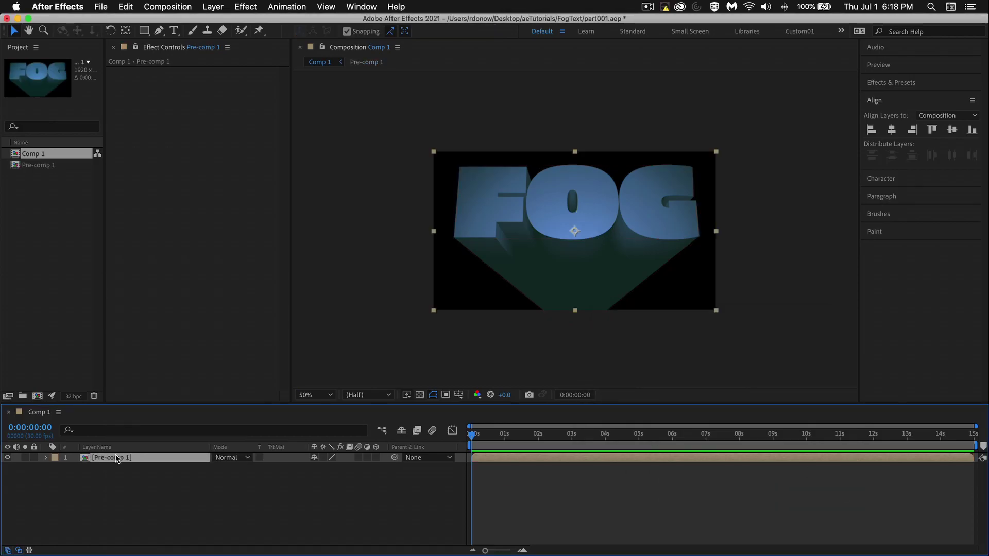
Step: Apply the Depth Matte effect to the Pre-comp 1 layer and invert the matte
left_click(246, 6)
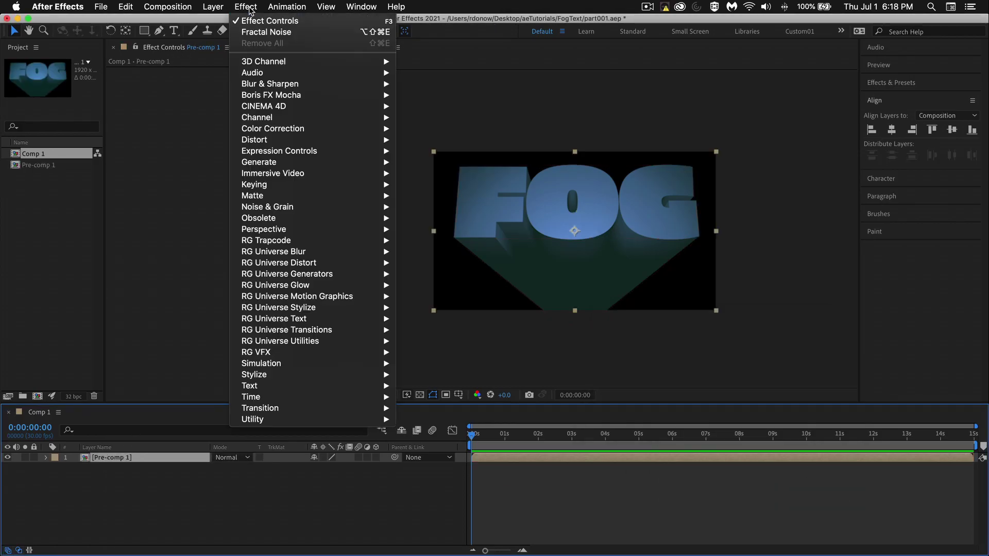
mouse_move(271, 65)
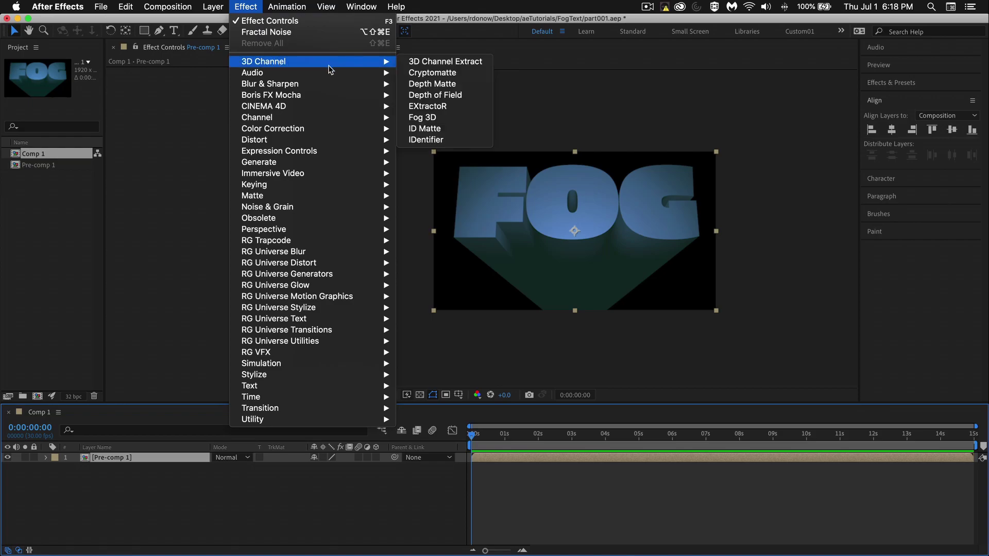
left_click(446, 83)
scroll(612, 236, "up", 2)
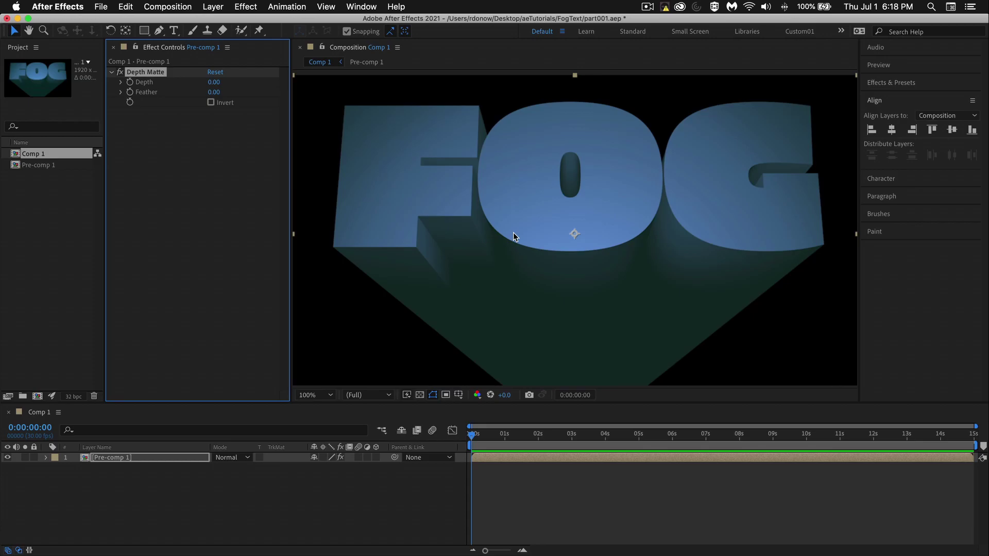
left_click(210, 103)
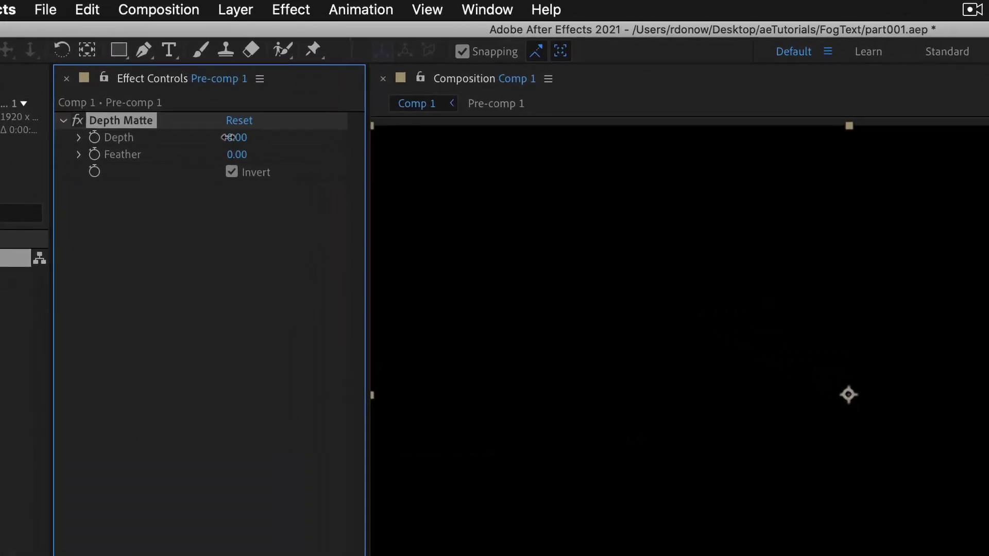
Step: Set the Depth Matte's depth to 3230 and its feather to 740
left_click_drag(229, 138, 454, 179)
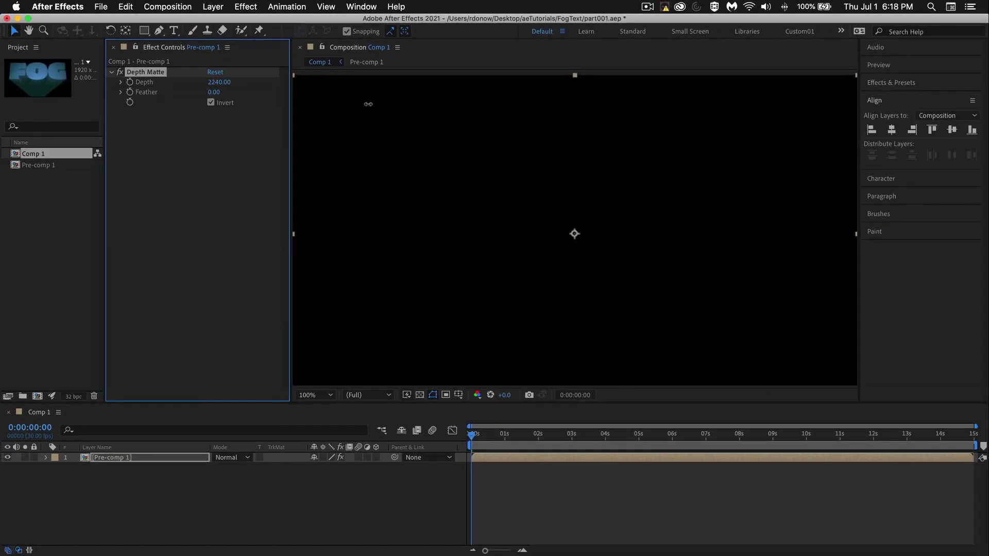
left_click_drag(368, 104, 453, 137)
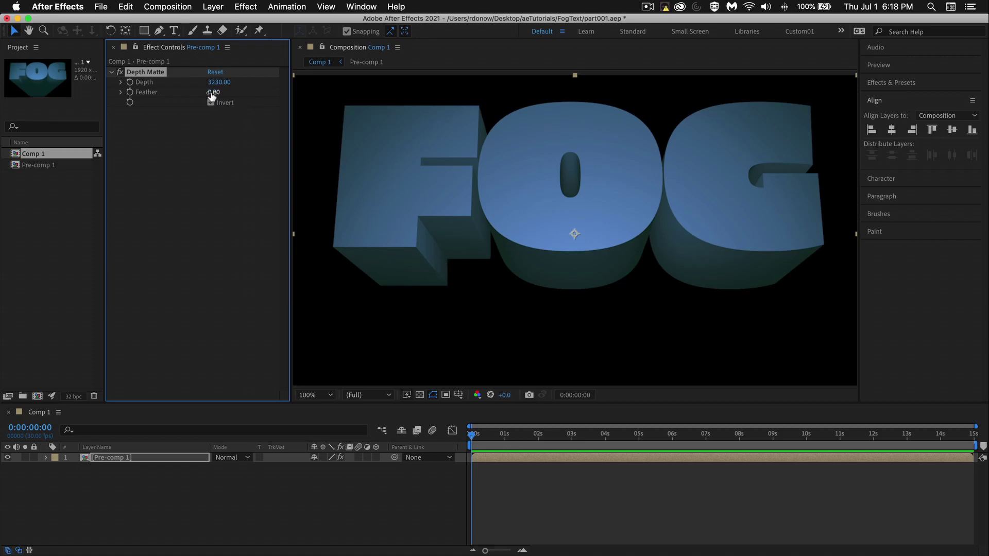
left_click_drag(214, 92, 268, 97)
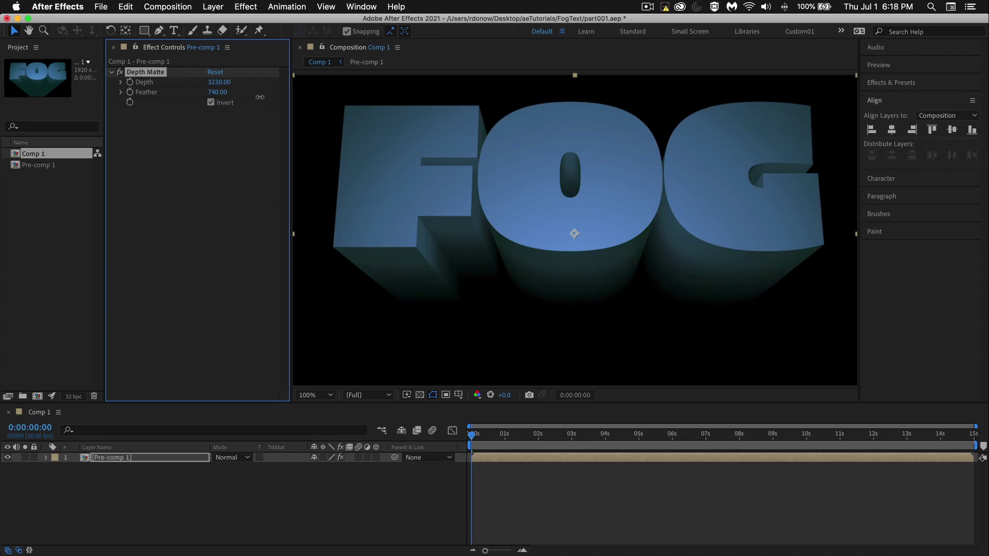
Step: Increase the Depth Matte's depth to 3830 and its feather to 3340
left_click_drag(217, 81, 242, 94)
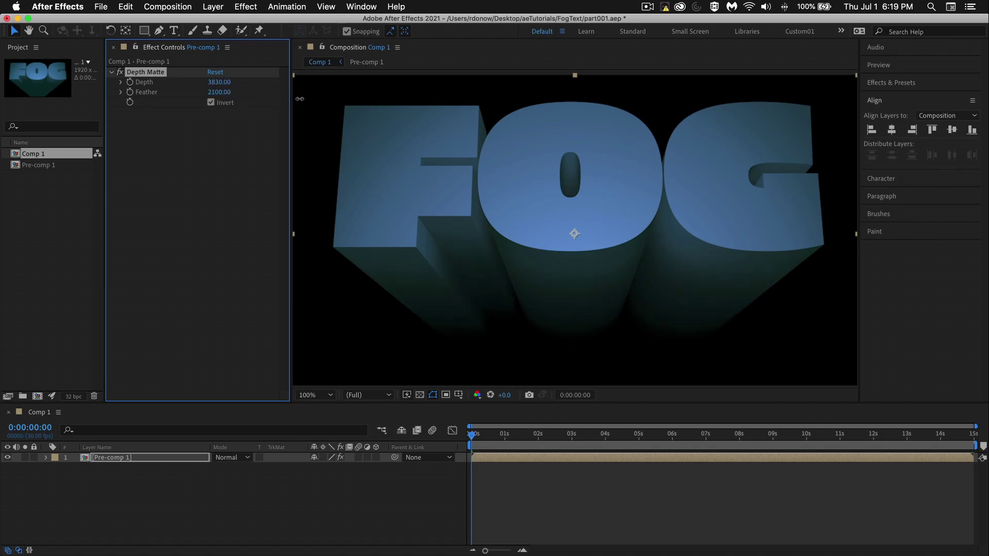
left_click_drag(219, 91, 515, 113)
left_click(218, 91)
type("3840")
key("Return")
left_click_drag(31, 114, 3, 114)
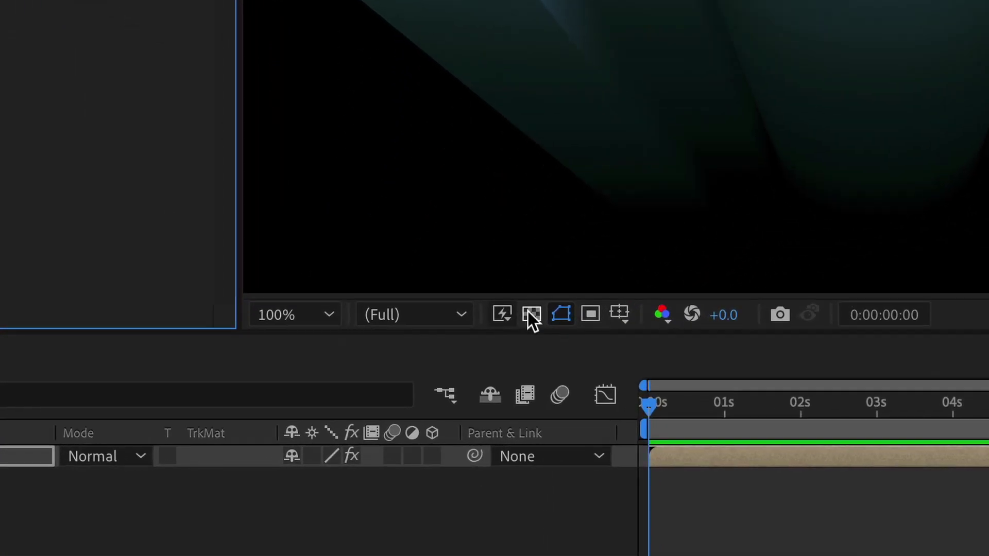
Step: Show the transparency grid and adjust the Depth Matte to a depth of 3950 and a feather of 2880
left_click(418, 394)
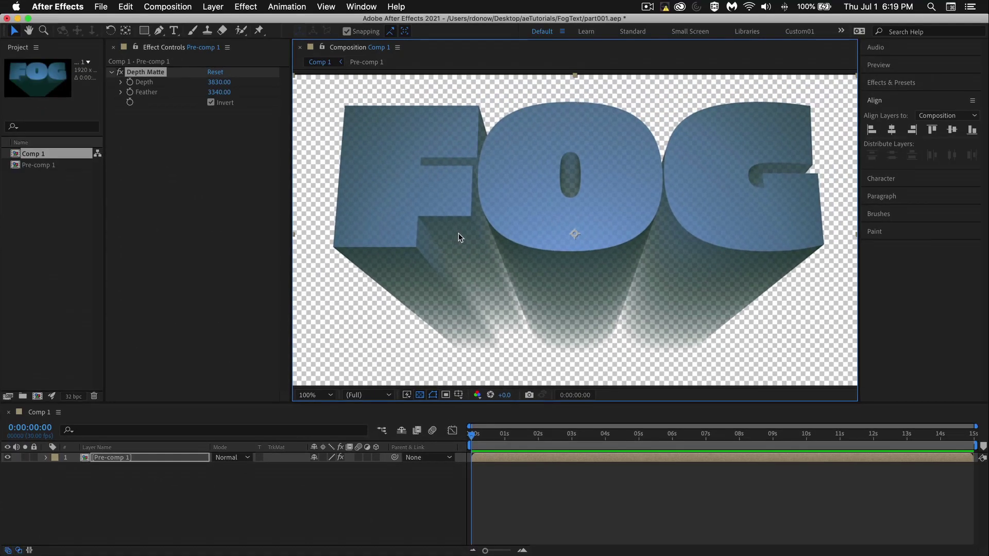
left_click_drag(219, 82, 229, 94)
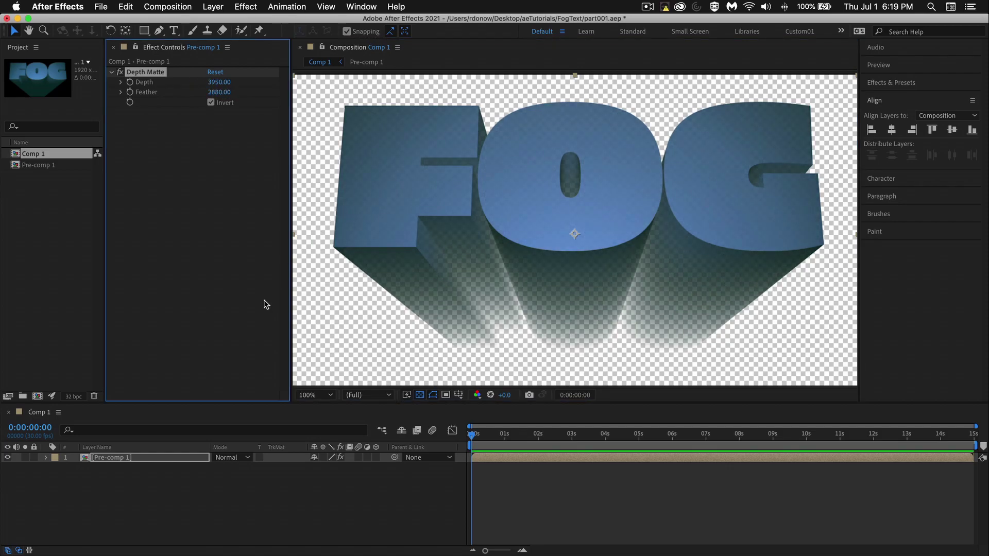
Step: Create a 1920 × 1080 px solid in deep cyan, brightened from a color sampled off the text's extruded side
left_click(260, 491)
right_click(340, 486)
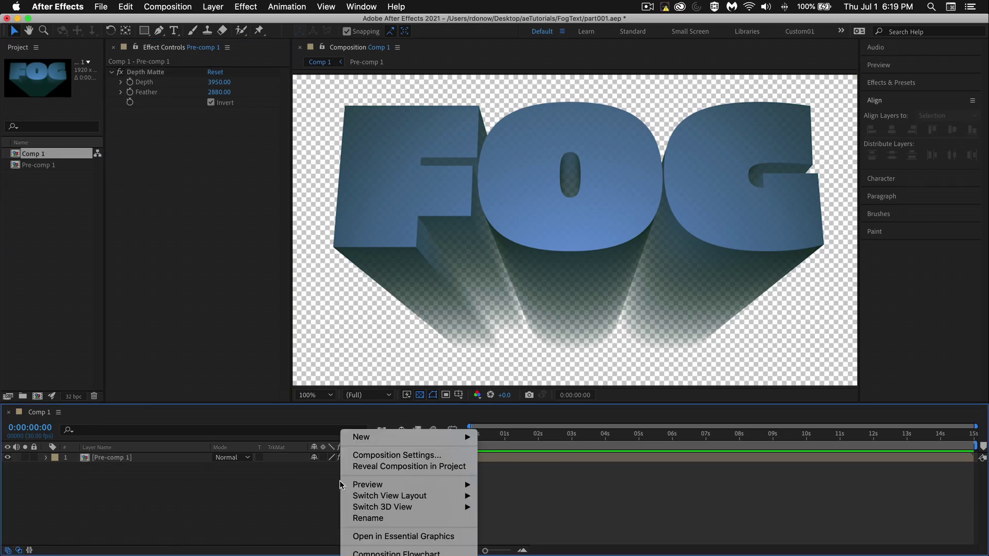
mouse_move(391, 437)
left_click(551, 466)
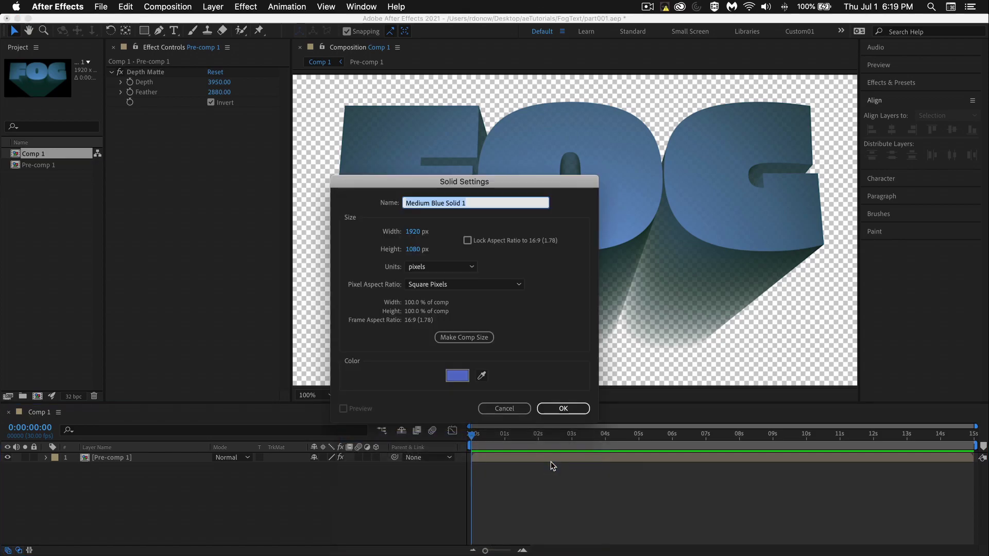
left_click(481, 376)
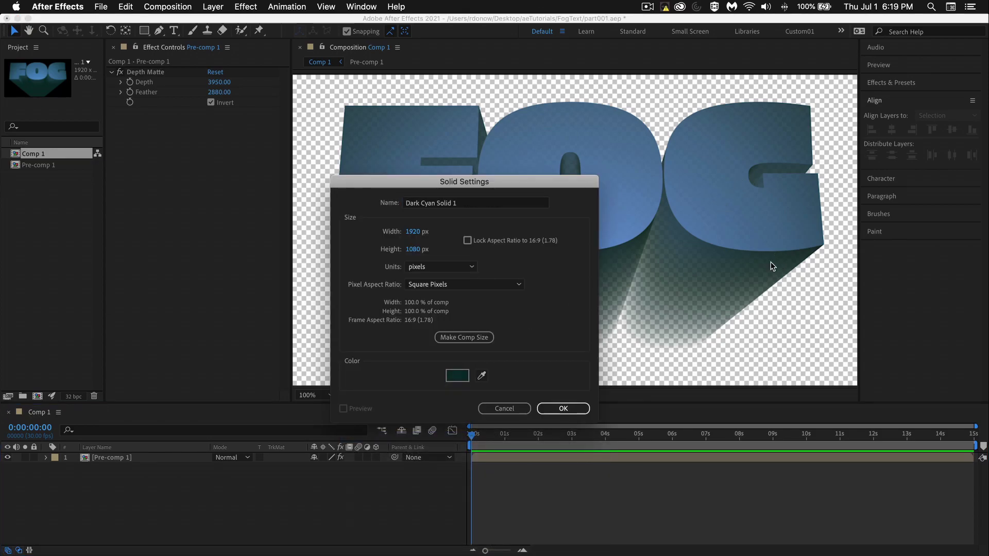
left_click(457, 375)
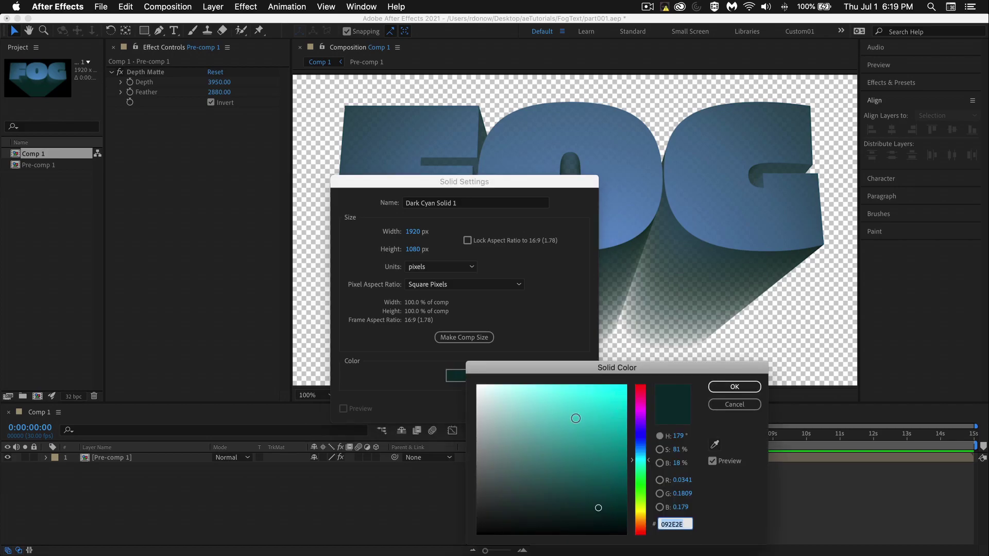
left_click(596, 466)
left_click(734, 387)
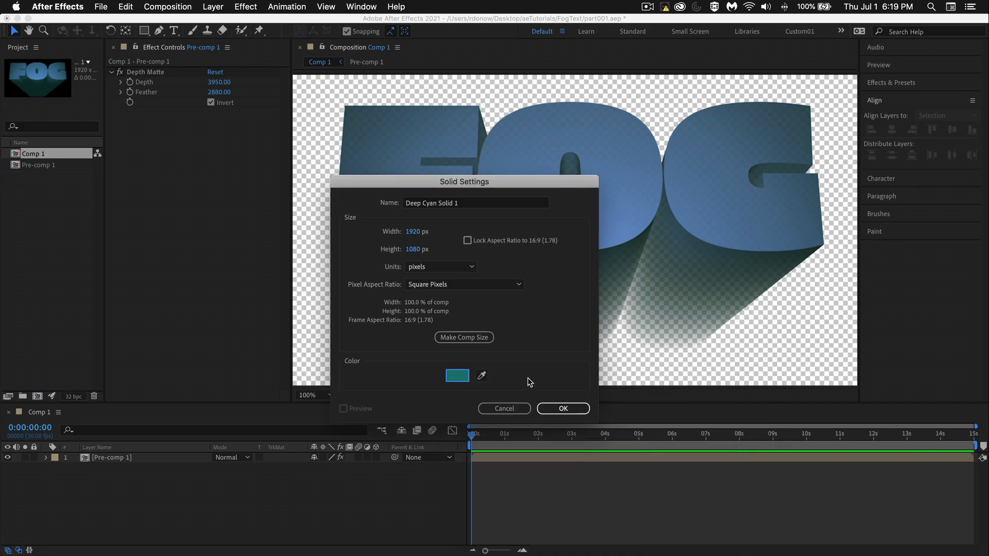
left_click(549, 407)
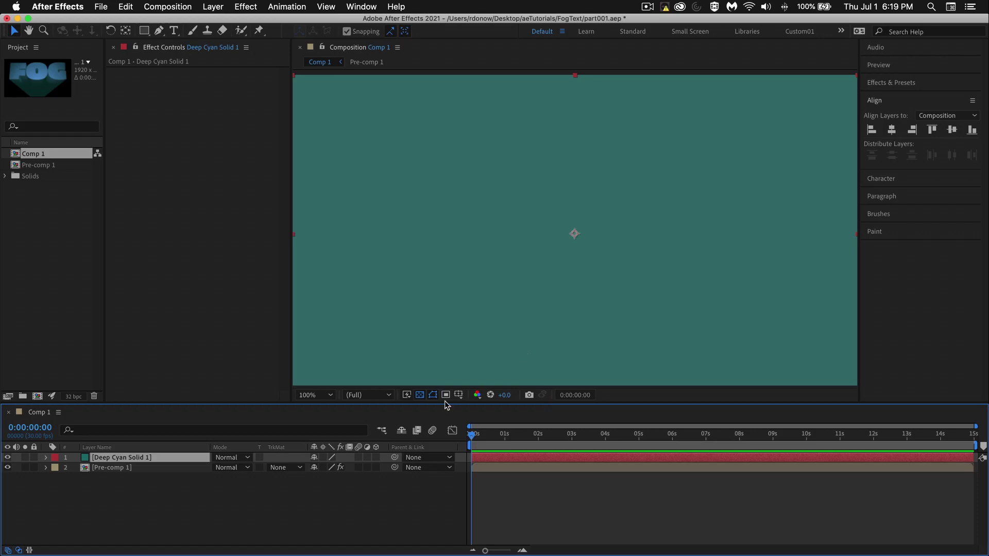
Step: Move the cyan solid below the Pre-comp 1 layer as the background
left_click_drag(125, 456, 131, 479)
left_click(7, 468)
left_click(8, 467)
key("comma")
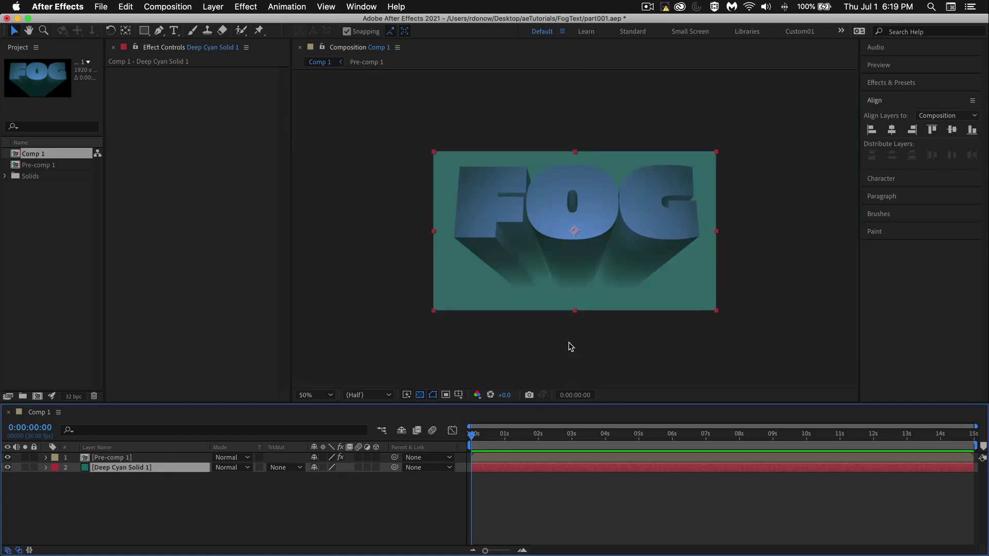
key("period")
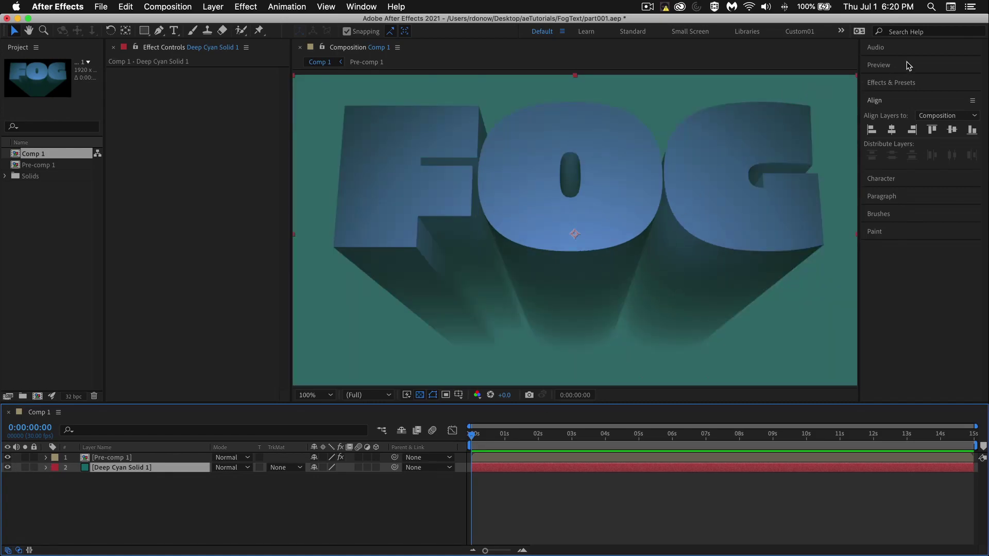
Step: Find the Gradient Ramp effect by searching for "ramp" and apply it to the cyan solid
left_click(902, 86)
left_click(910, 100)
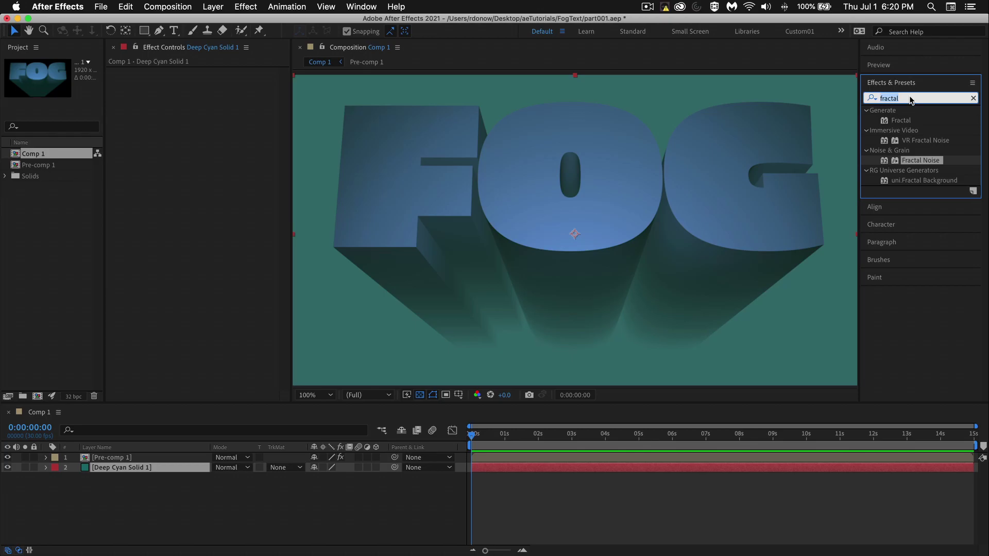
type("ramp")
left_click_drag(925, 122, 150, 463)
scroll(379, 231, "down", 2)
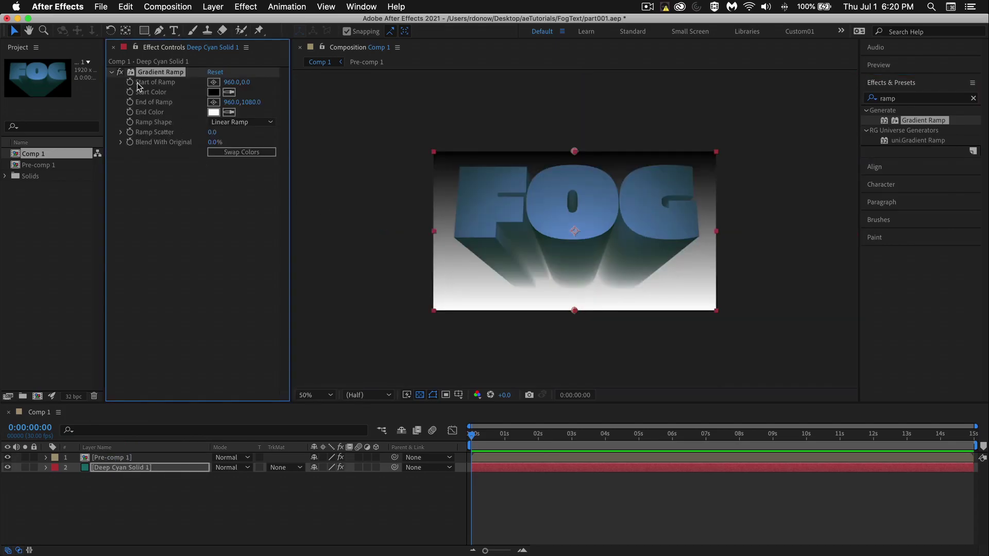
Step: Sample the solid's original cyan as both the start and end color of the Gradient Ramp
left_click(118, 72)
left_click(229, 91)
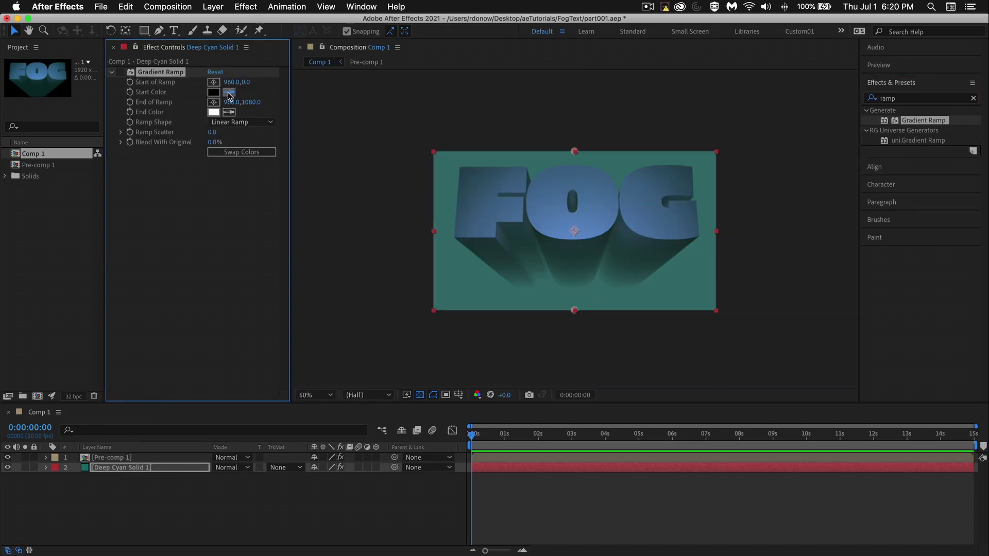
left_click(434, 164)
left_click(228, 112)
left_click(449, 206)
scroll(537, 223, "up", 2)
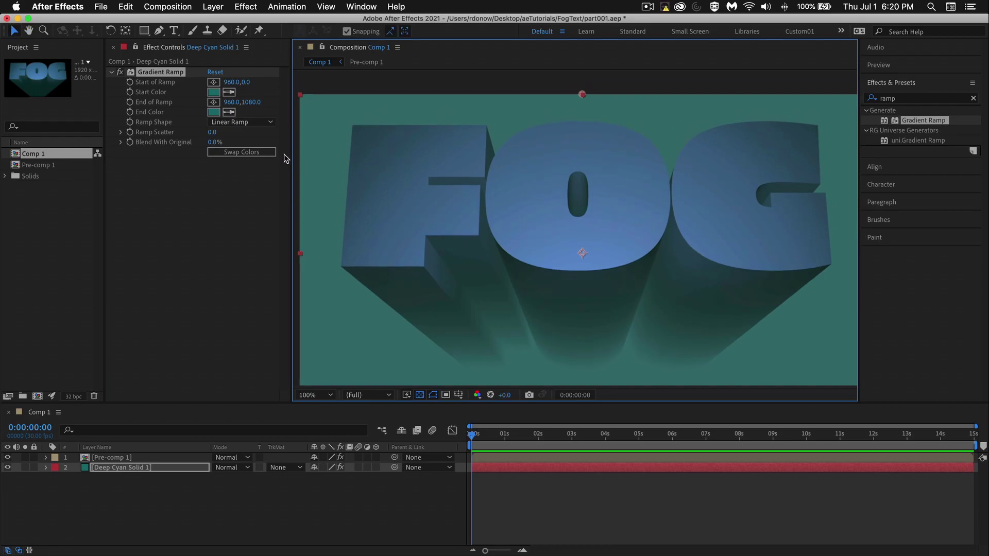
Step: Change the Gradient Ramp's start color to pale cyan BBFFFE
left_click(213, 92)
left_click_drag(546, 433, 516, 369)
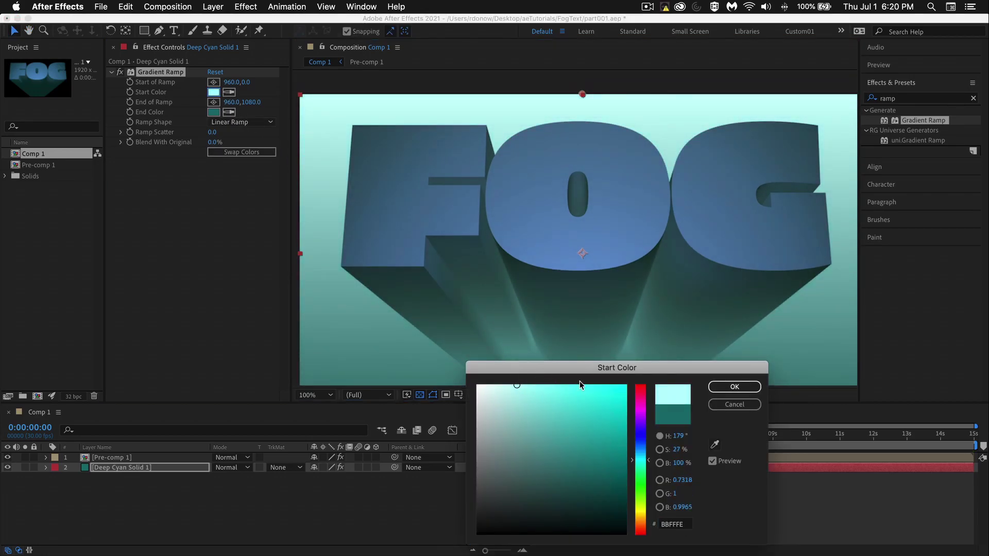
left_click(721, 387)
scroll(691, 331, "down", 2)
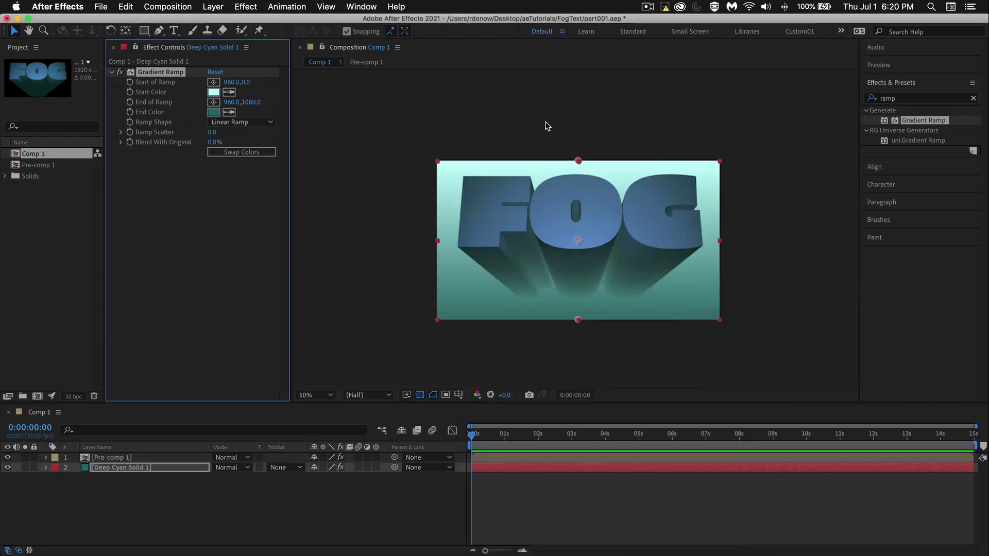
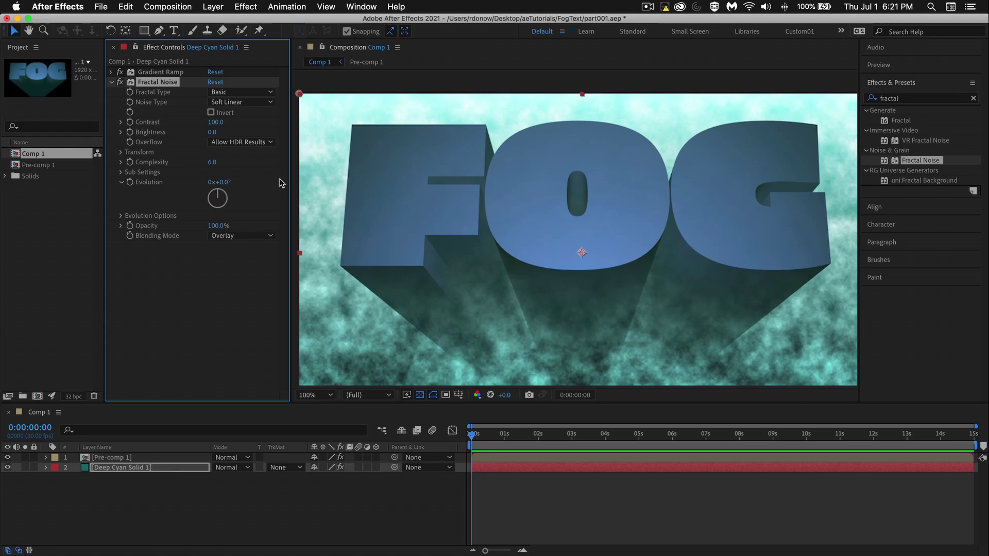
Step: Set the Fractal Noise scale to 882 and its complexity to 16.5 on the cyan solid
left_click(121, 153)
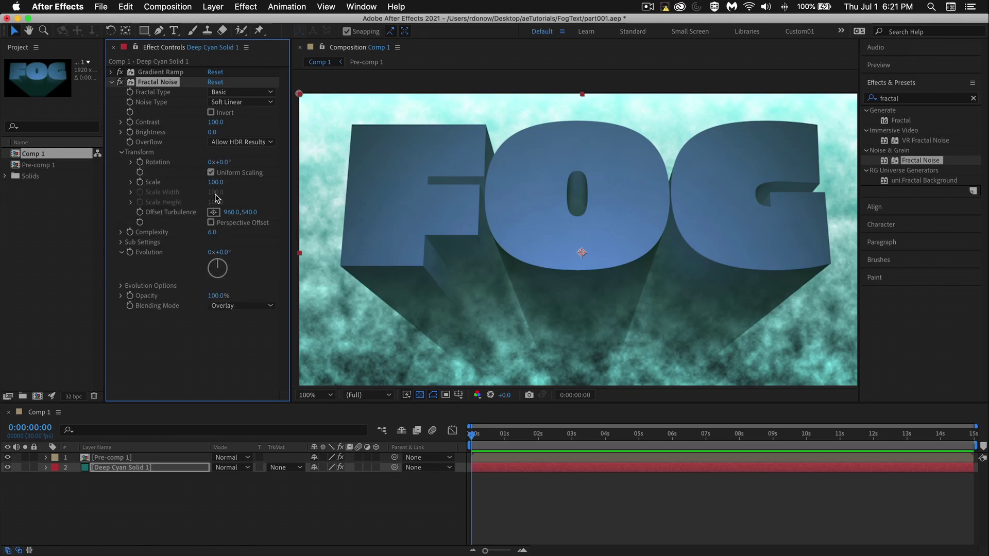
left_click_drag(215, 183, 482, 223)
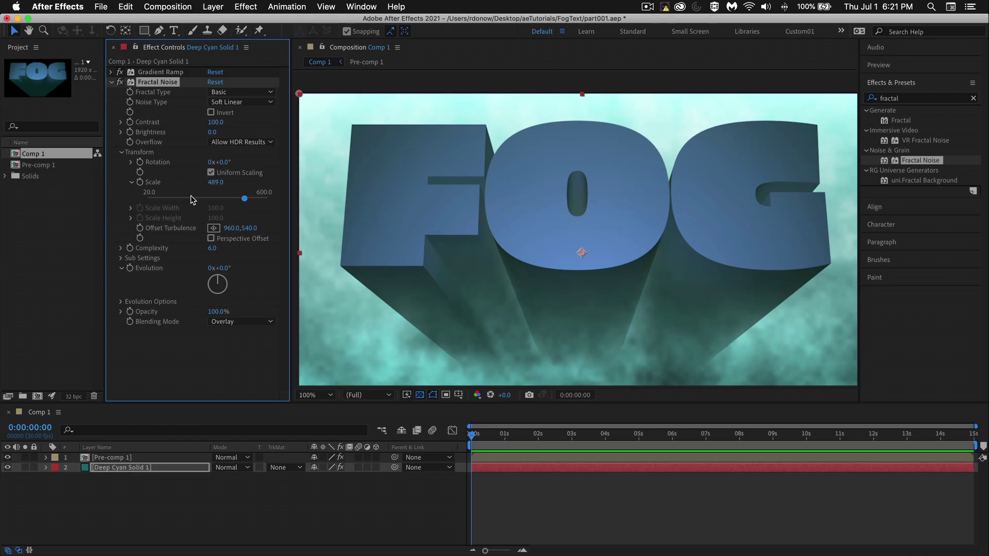
left_click_drag(212, 248, 749, 286)
left_click_drag(216, 182, 452, 193)
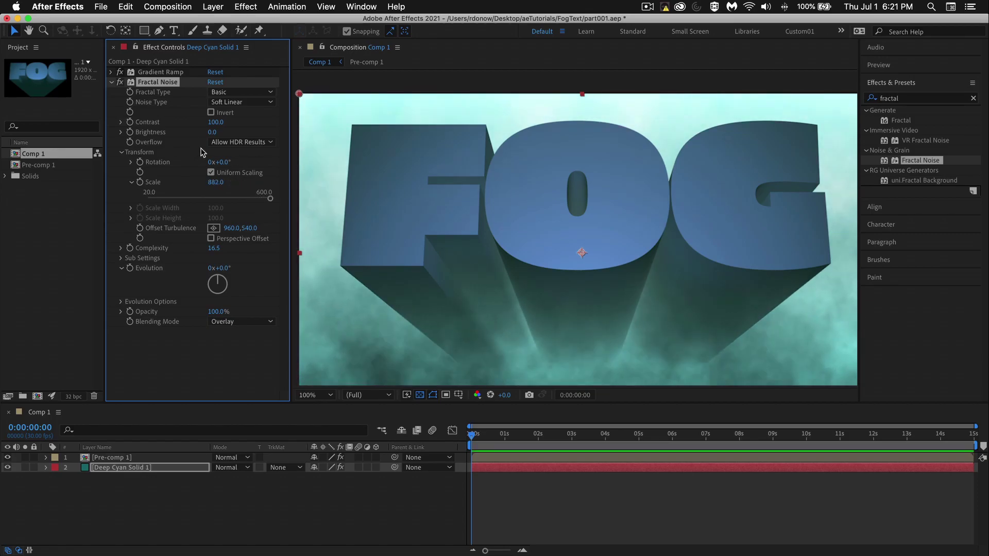
Step: Try the Smeary and Swirly fractal types on the cyan solid's Fractal Noise and return it to Basic
left_click(245, 93)
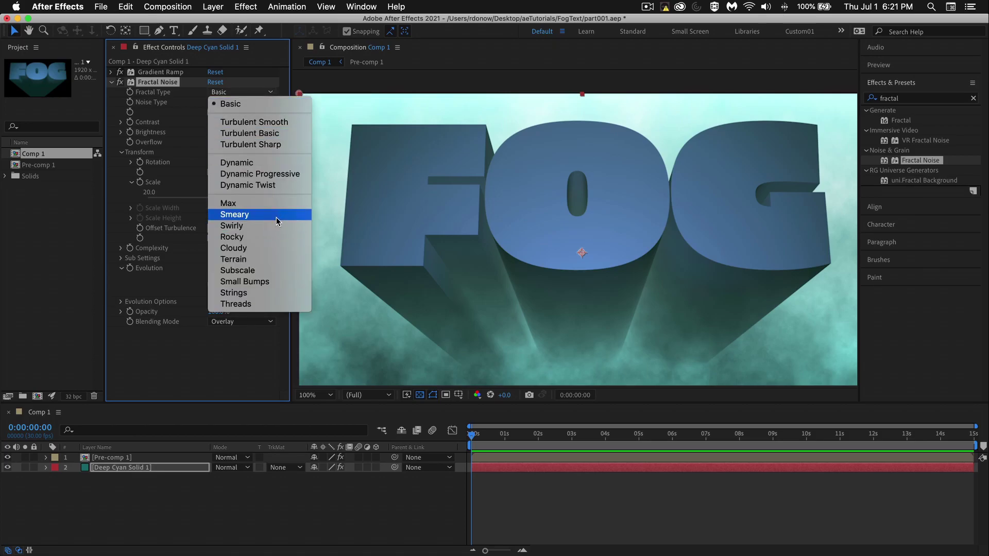
left_click(277, 215)
left_click(252, 94)
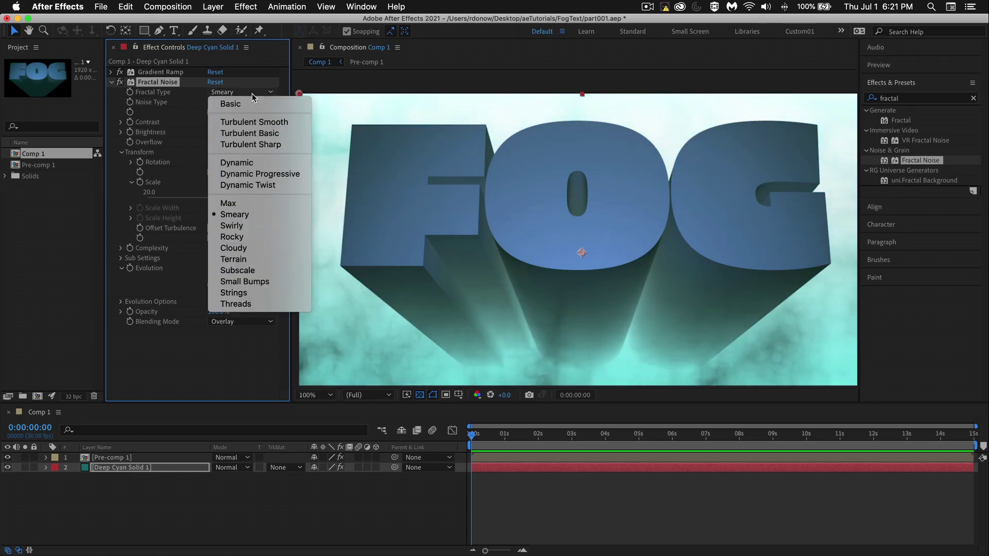
left_click(280, 227)
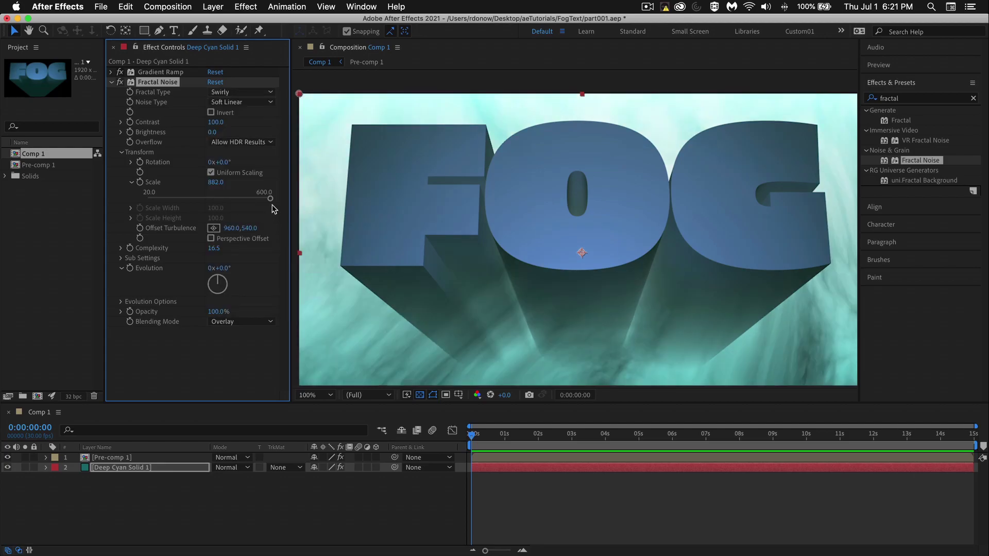
left_click(242, 92)
left_click(237, 103)
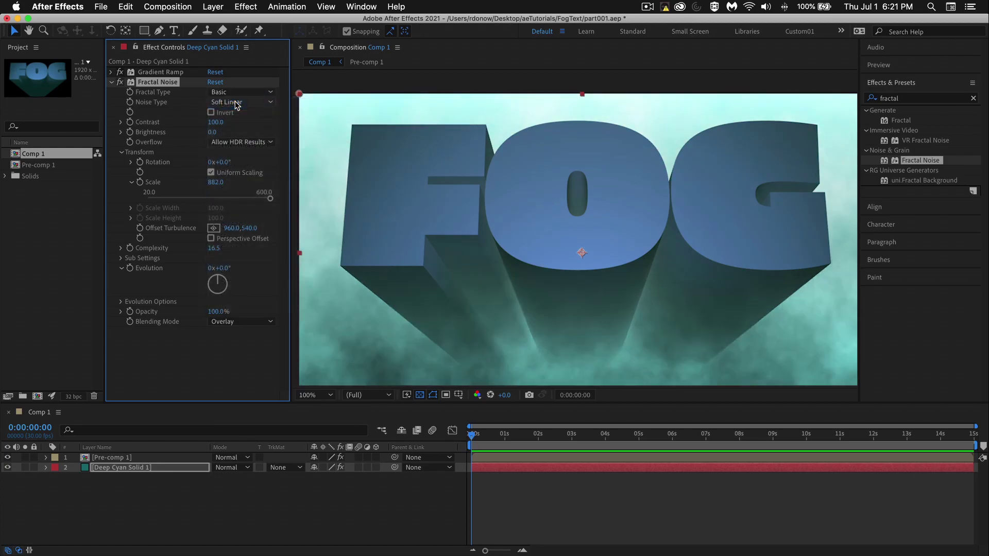
Step: Set the Fractal Noise contrast to 125 and its brightness to 34
left_click(215, 122)
type("7")
key("Return")
left_click_drag(213, 122, 575, 135)
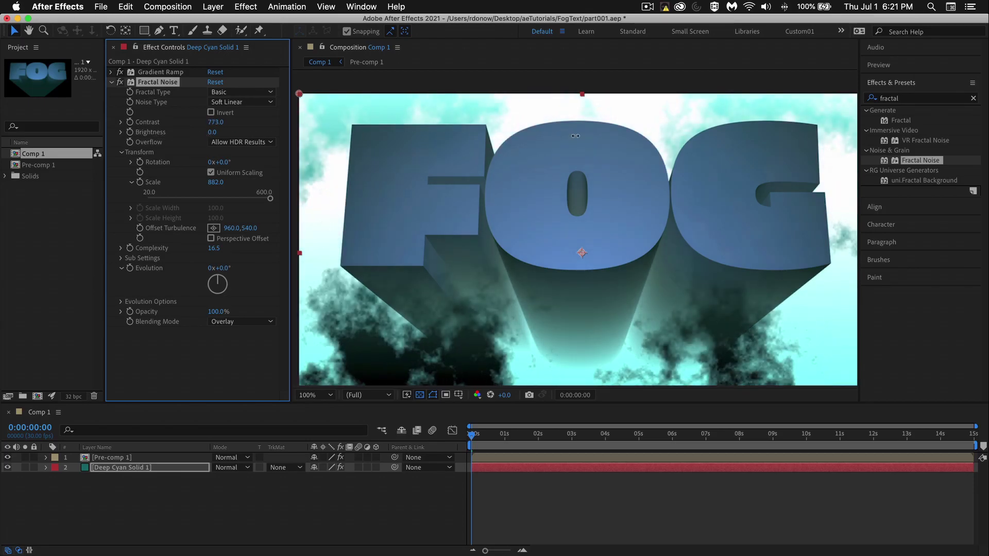
left_click_drag(492, 135, 265, 127)
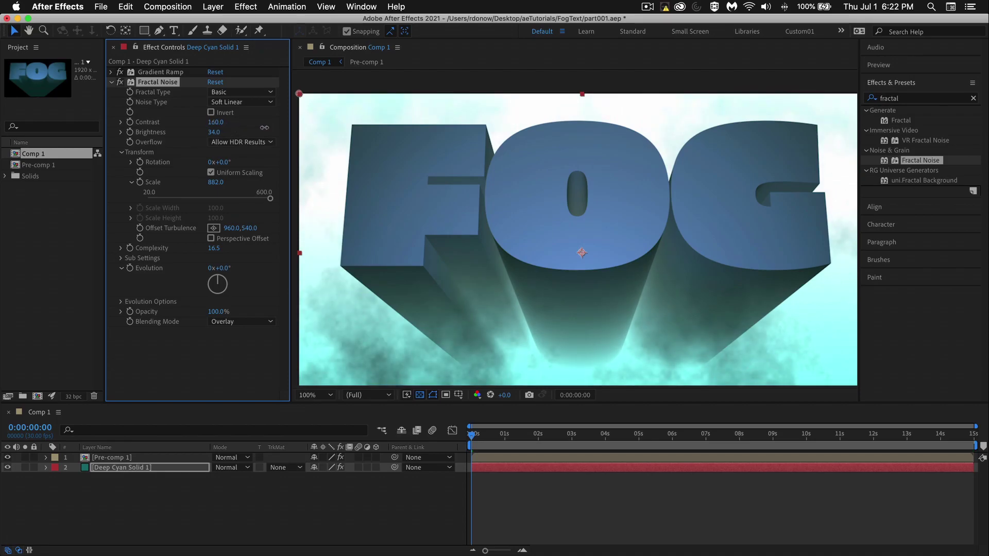
Step: Set the sub scaling in the Fractal Noise sub settings to 68.9
left_click(121, 153)
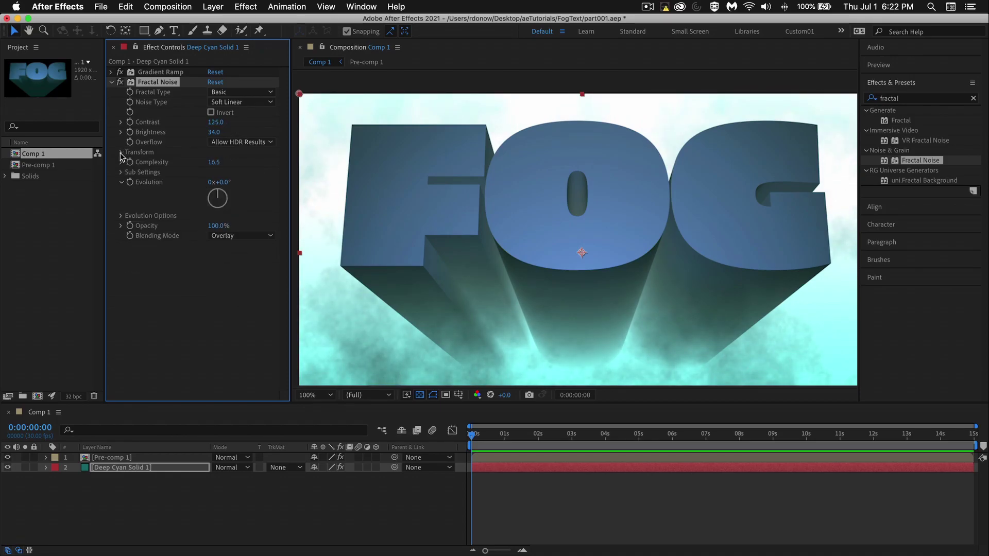
left_click(121, 173)
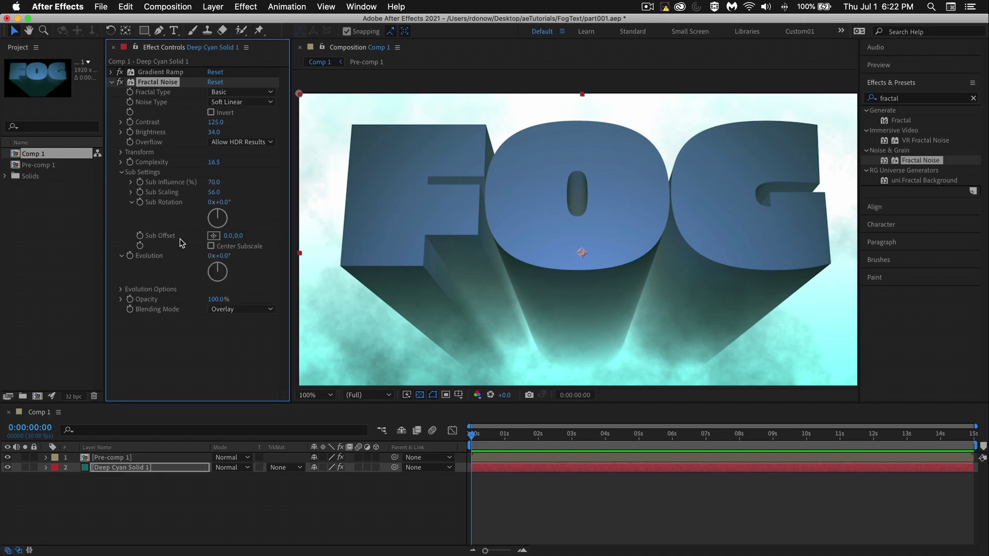
left_click_drag(308, 196, 297, 201)
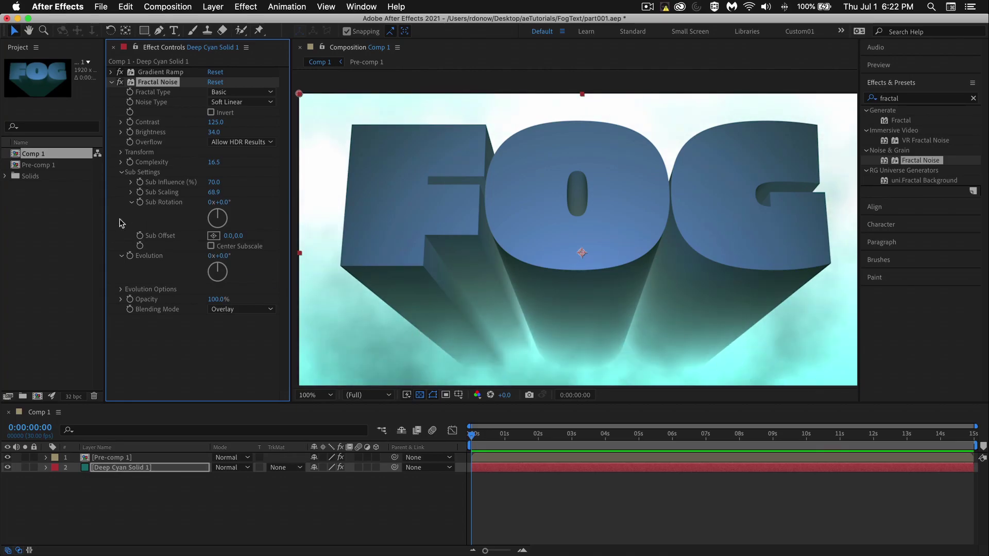
Step: Animate the Fractal Noise evolution with the expression time*100 and preview the moving fog
left_click(128, 257, "alt")
type("time")
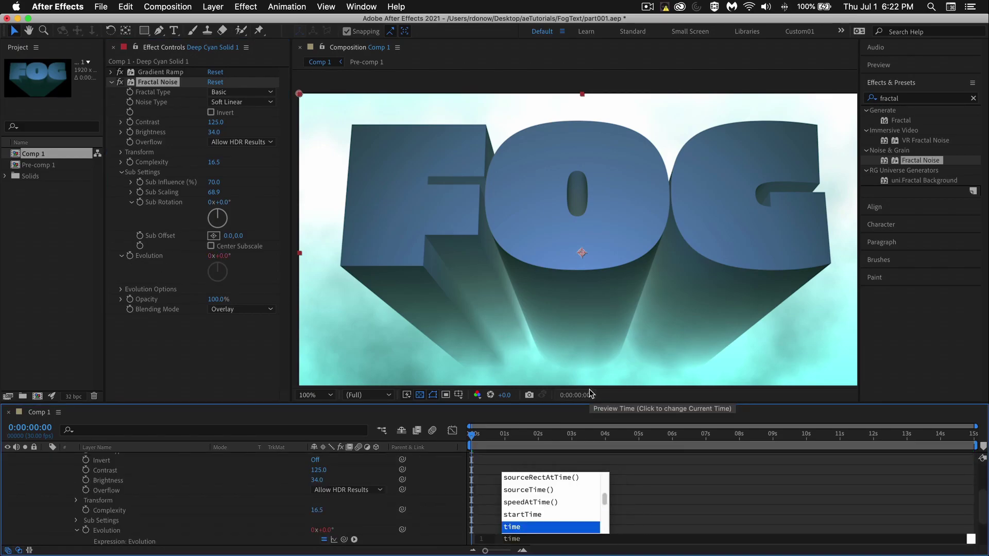
type("*")
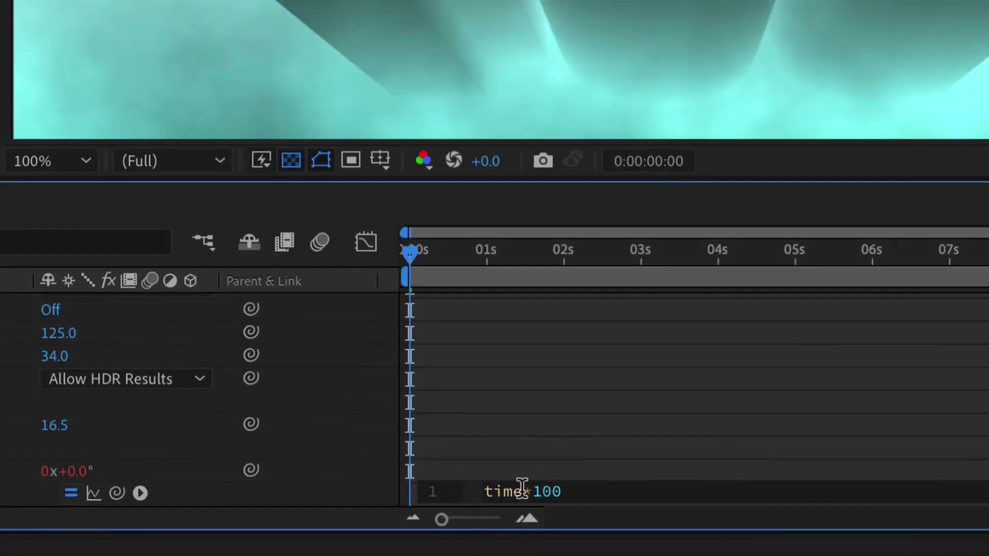
left_click(653, 406)
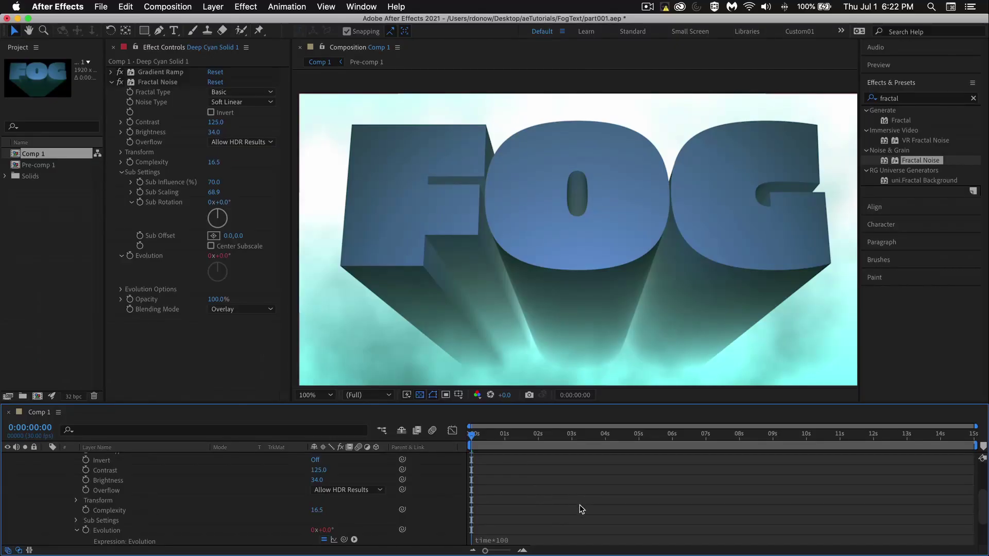
key("space")
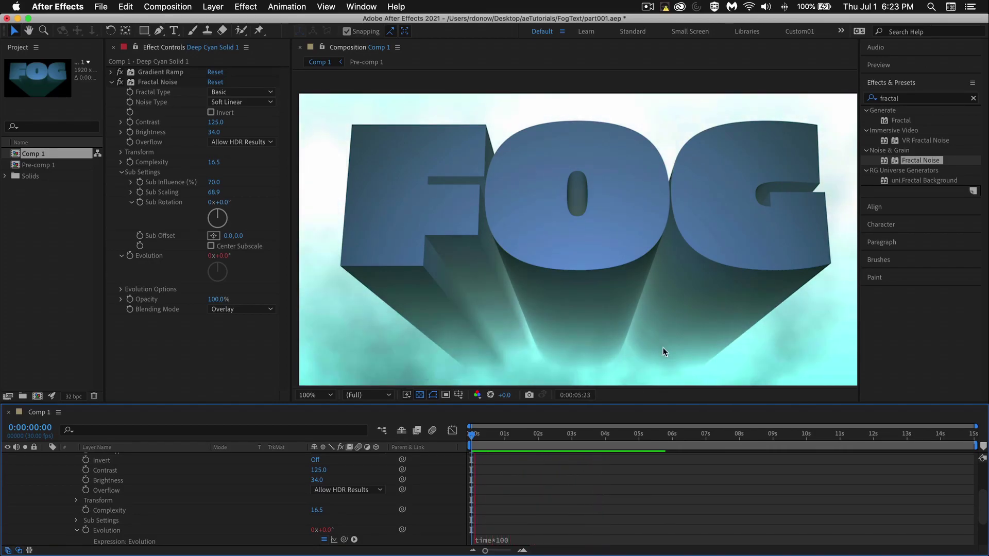
key("space")
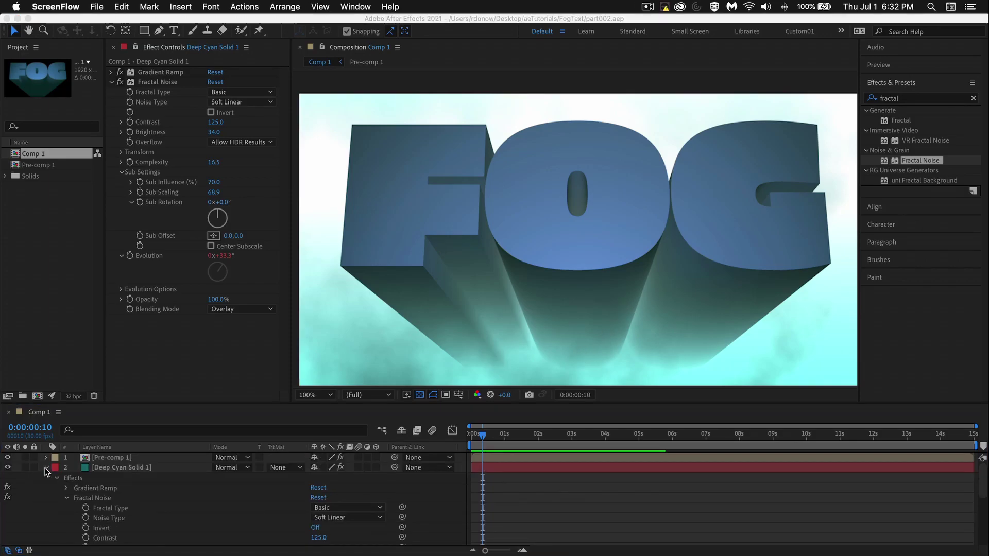
Step: In Pre-comp 1, add Position keyframes to the FOG text layer at 0:00:00:14 and 0:00:03:01
left_click(45, 468)
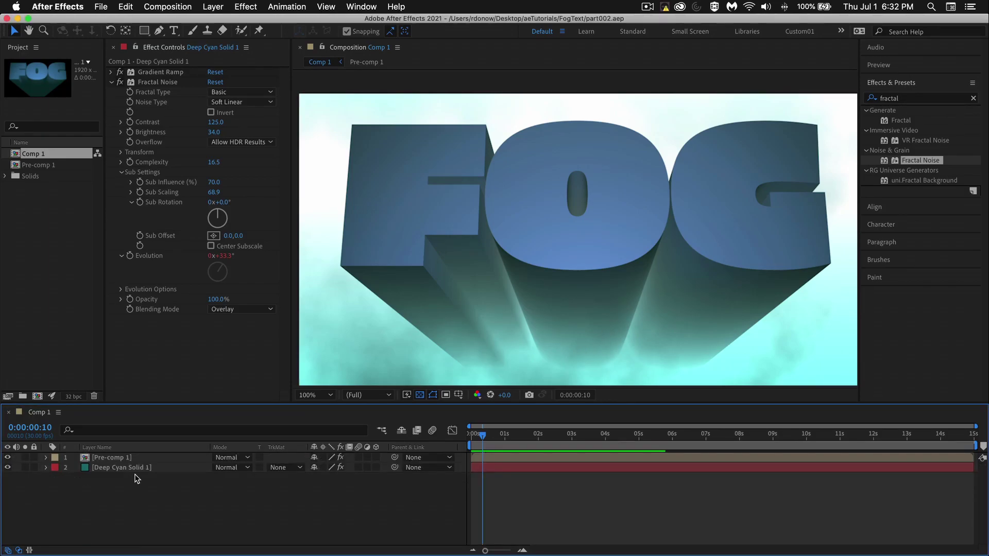
left_click(109, 459)
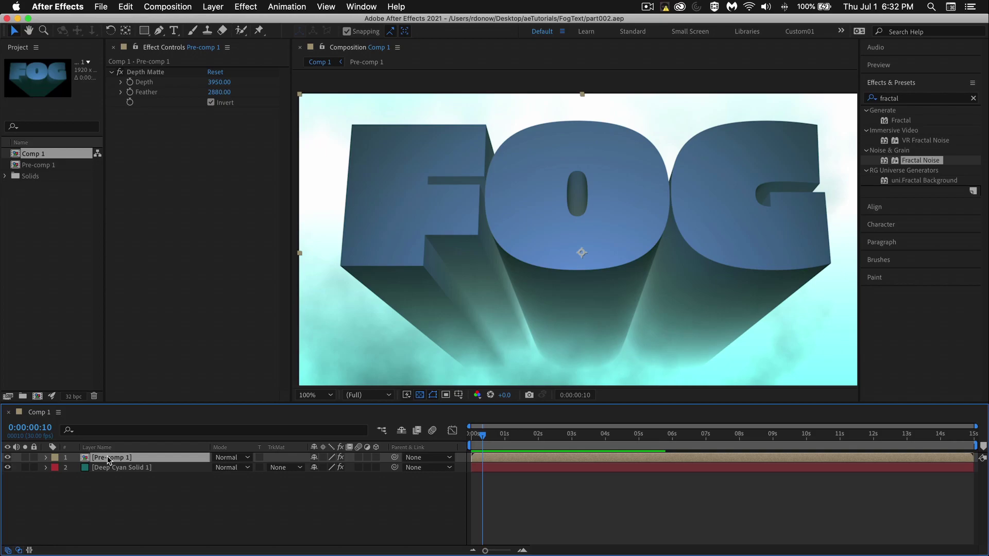
double_click(109, 458)
left_click(118, 477)
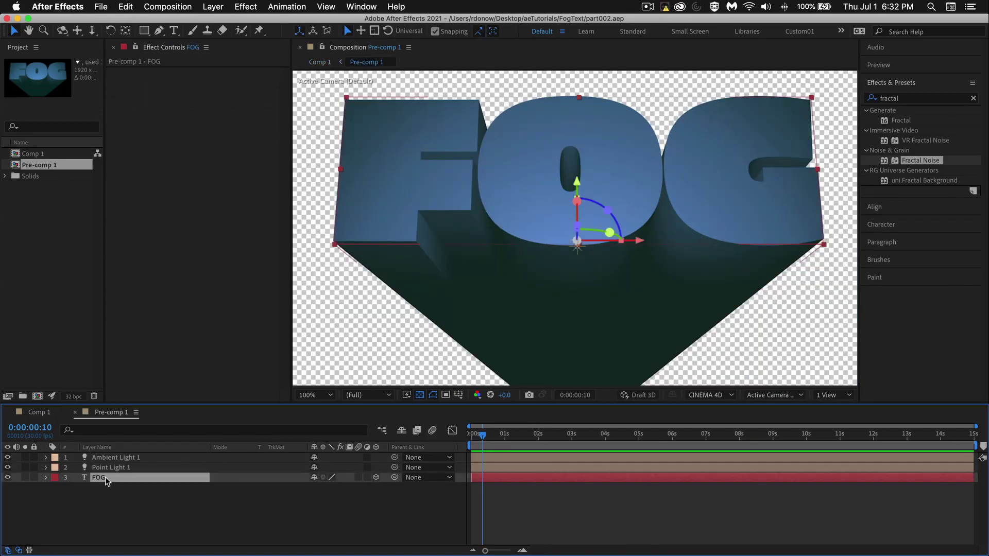
mouse_move(482, 435)
left_mouse_down()
mouse_move(499, 435)
mouse_move(486, 437)
left_mouse_up()
key("p")
left_click(75, 488)
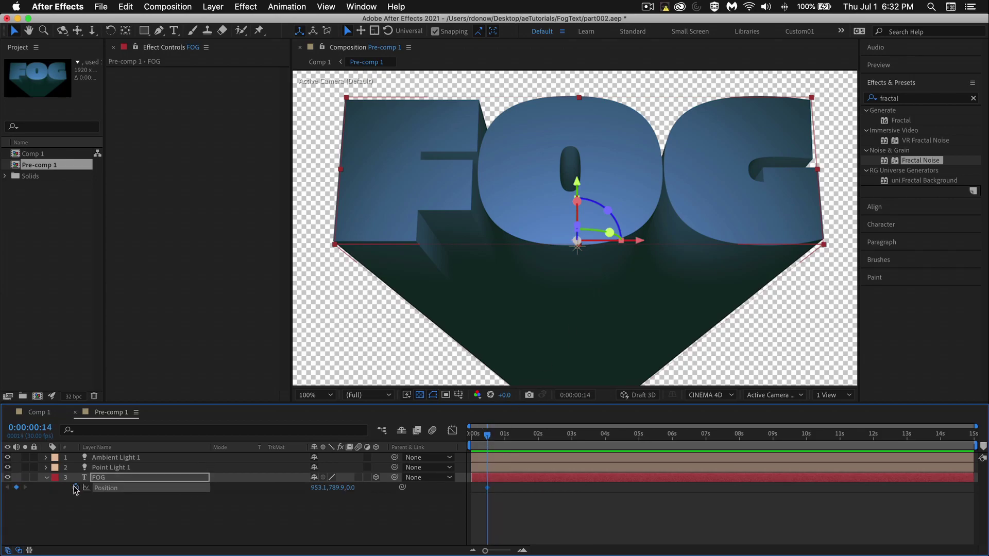
left_click_drag(490, 435, 573, 435)
left_click(17, 487)
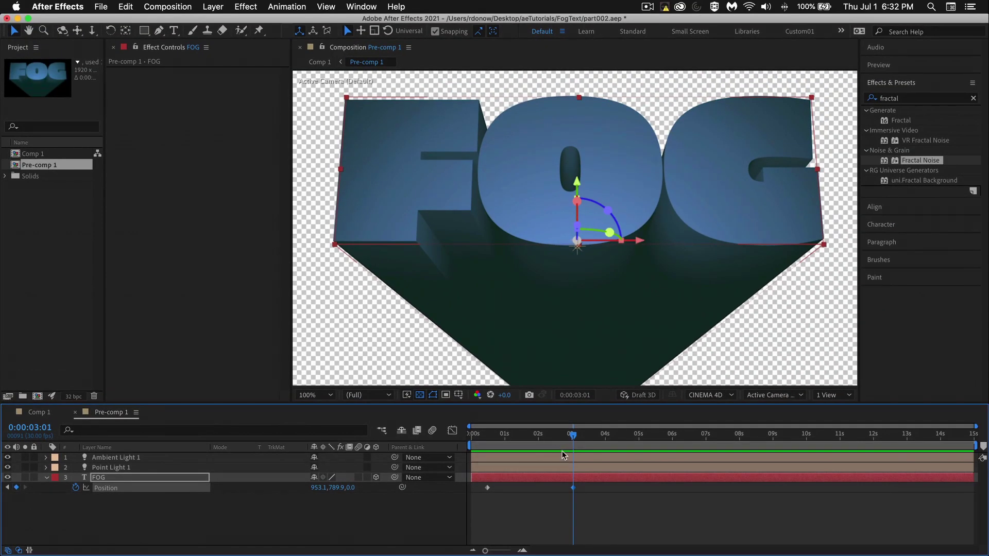
Step: Push the FOG text back to Z position 678 at the 0:00:00:14 keyframe and ease both Position keyframes
left_click_drag(587, 430, 487, 440)
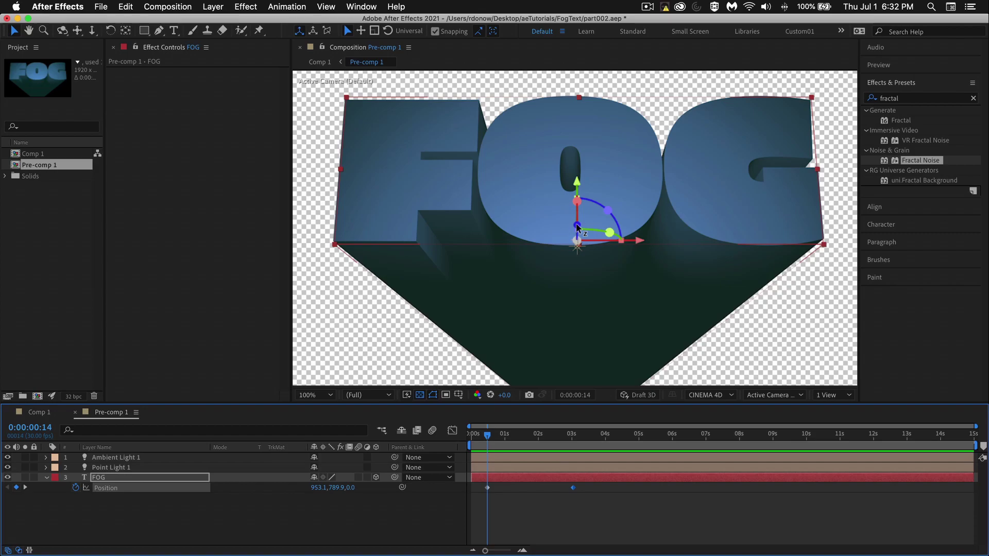
left_click_drag(577, 226, 615, 363)
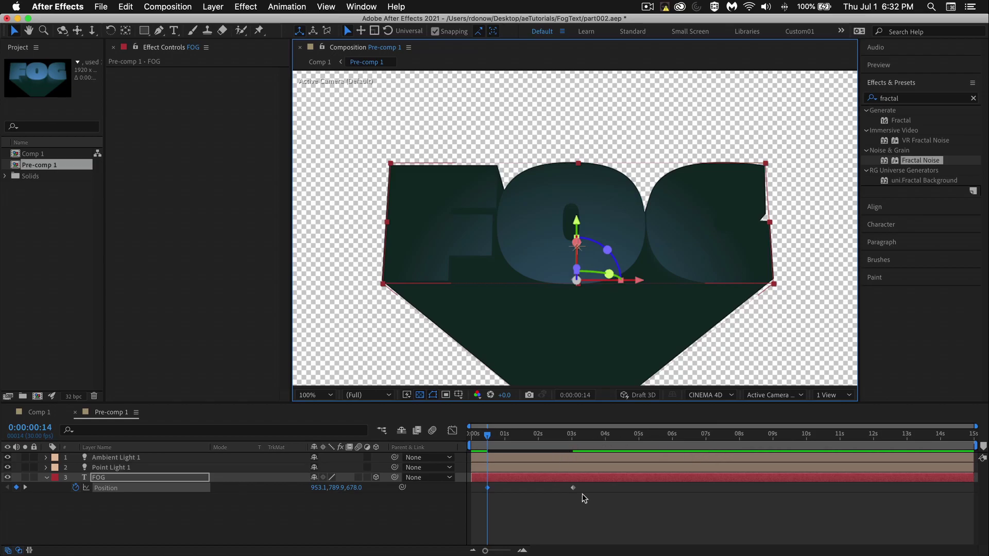
left_click_drag(600, 526, 483, 485)
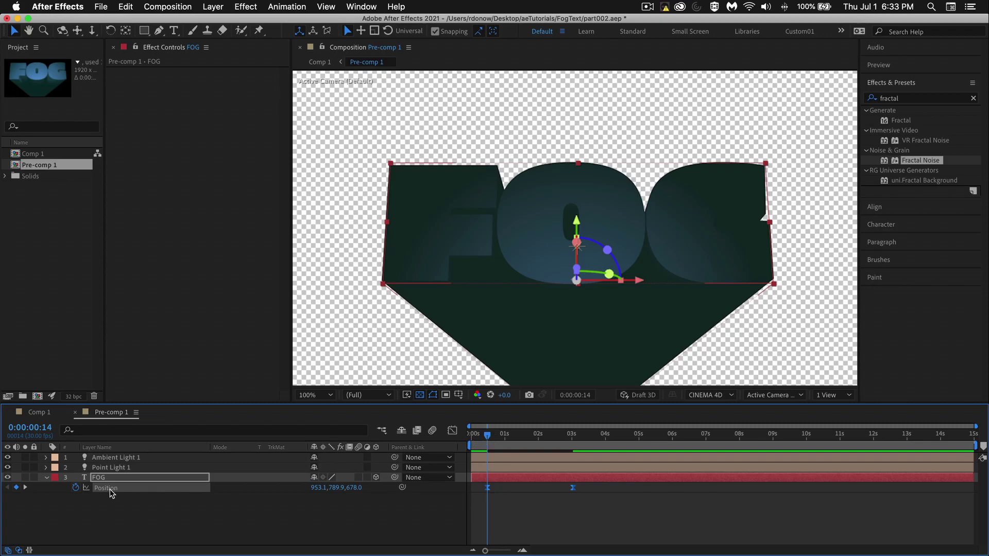
Step: In Comp 1, add an eased keyframe for the Depth Matte's Depth on Pre-comp 1 at 0:00:00:14
left_click(37, 414)
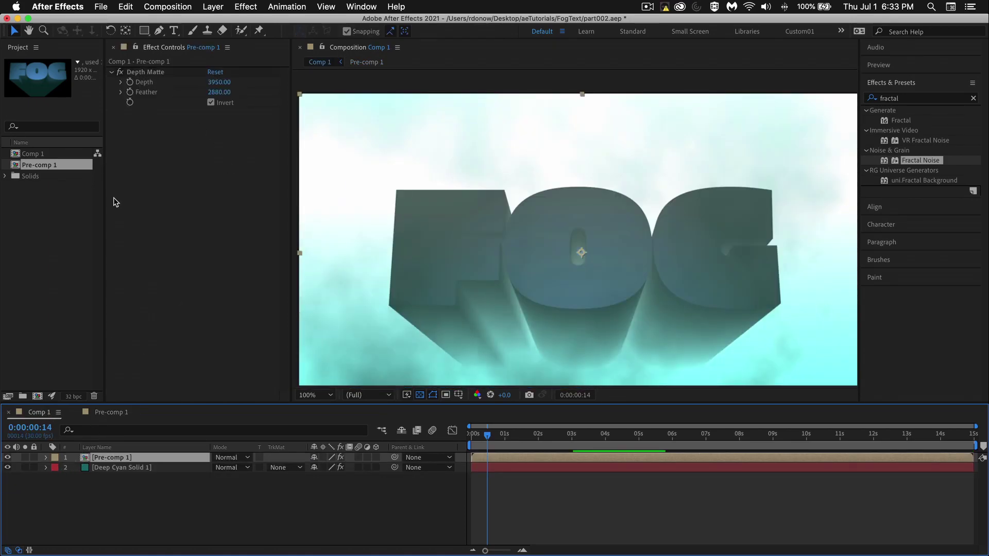
left_click(130, 87)
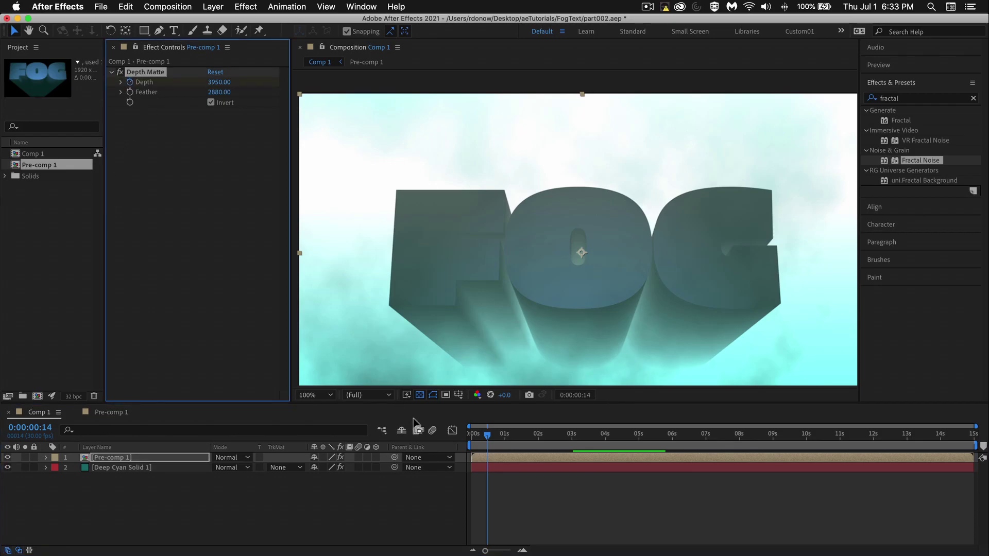
key("u")
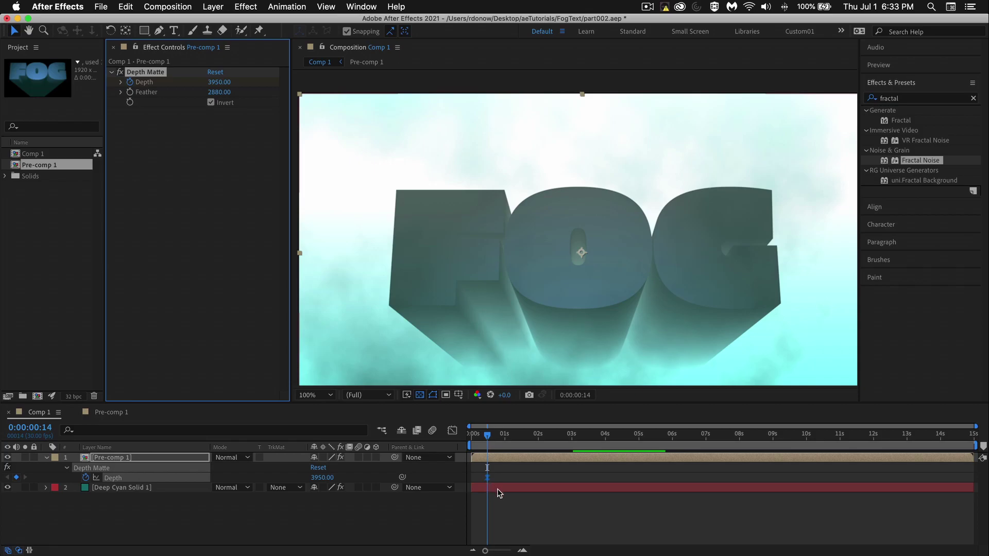
Step: Match the time of the FOG text's second Position keyframe and add a Depth keyframe in Comp 1 at 0:00:03:01
left_click(107, 412)
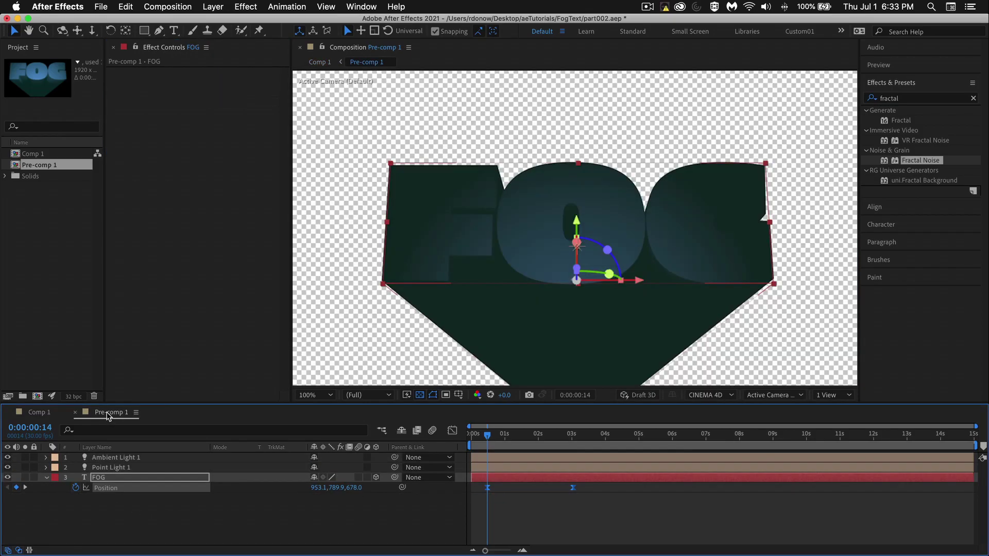
key("ctrl+t")
left_click_drag(538, 434, 572, 437)
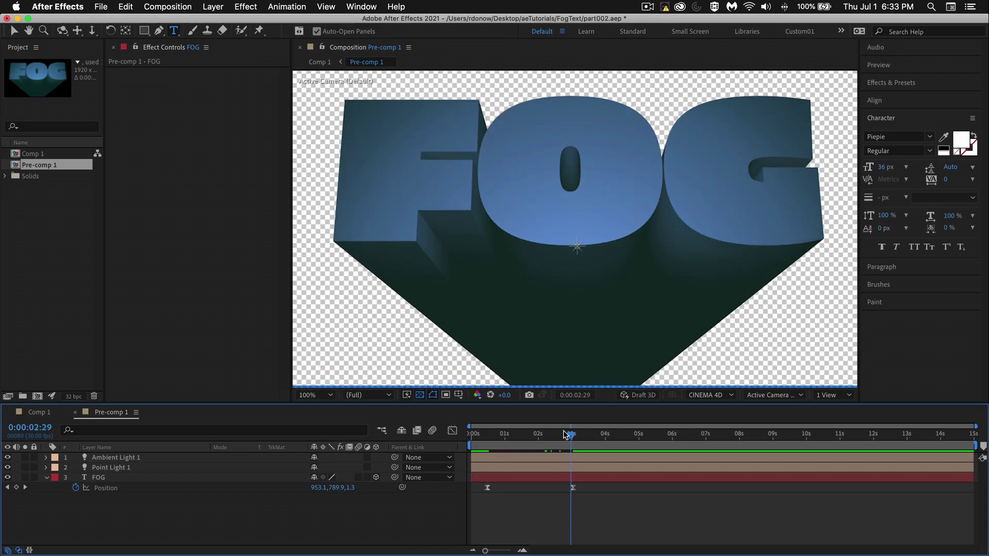
left_click(573, 487)
left_click(544, 488)
left_click(38, 413)
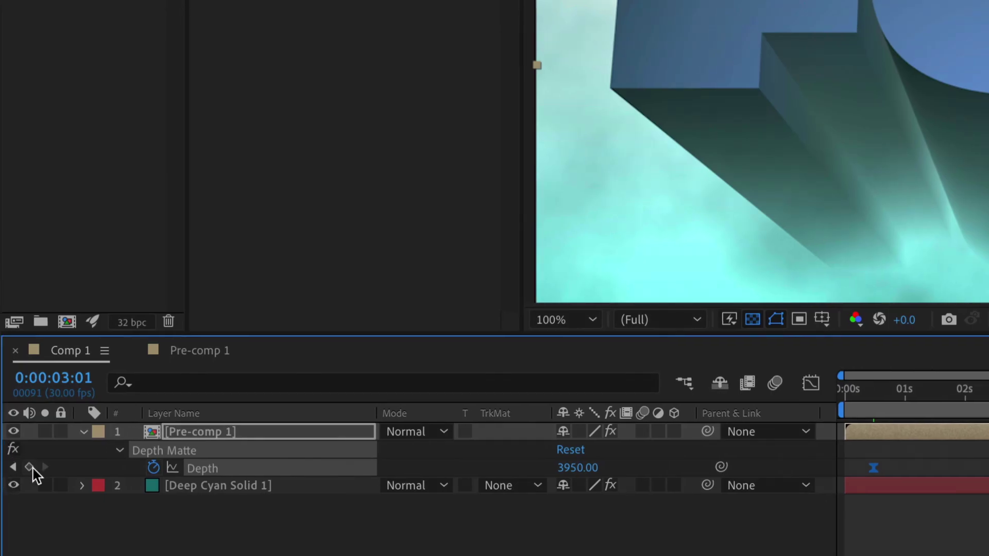
left_click(29, 467)
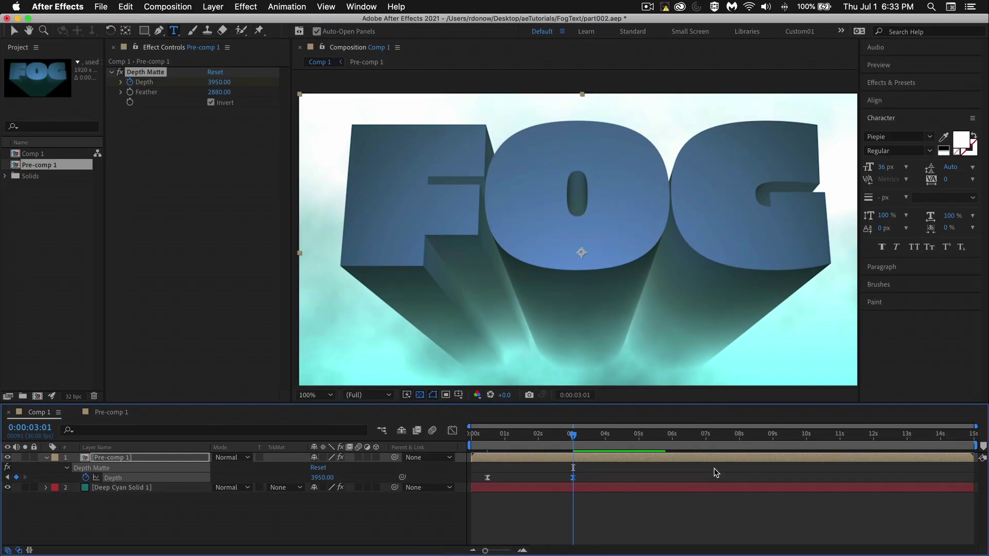
Step: Set the Depth Matte's Depth to 1820 at the 0:00:00:14 keyframe and preview the reveal up to 0:00:03:27
left_click_drag(573, 435, 488, 435)
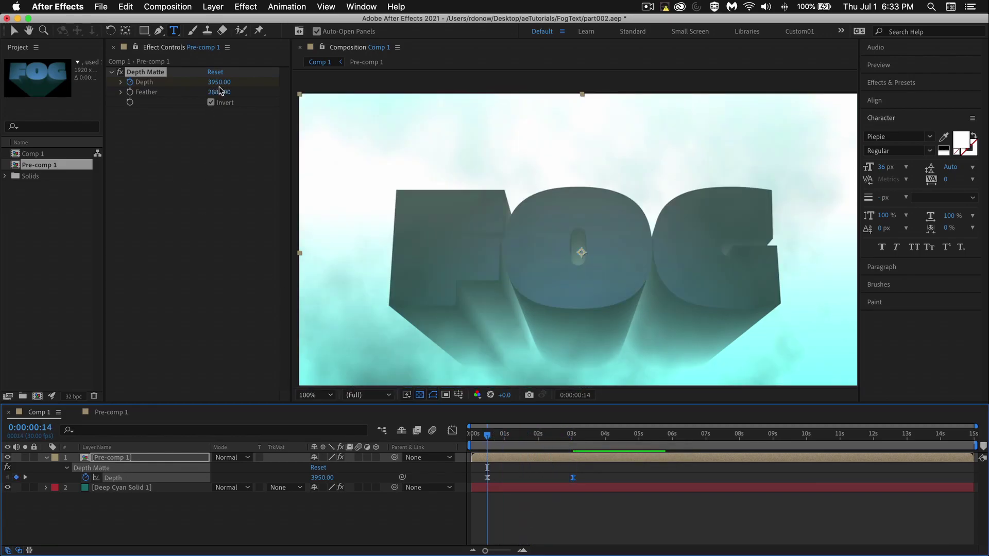
left_click_drag(219, 82, 172, 83)
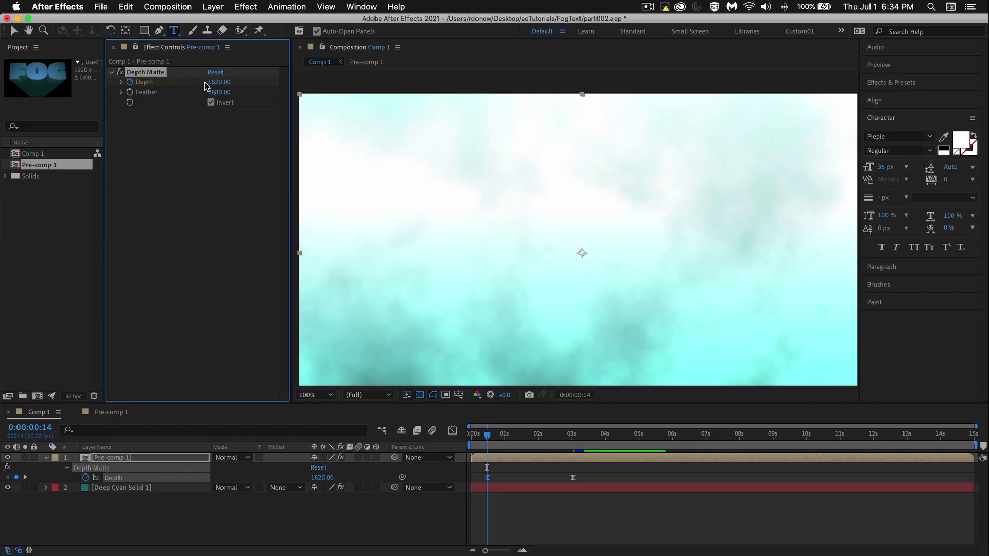
left_click(602, 436)
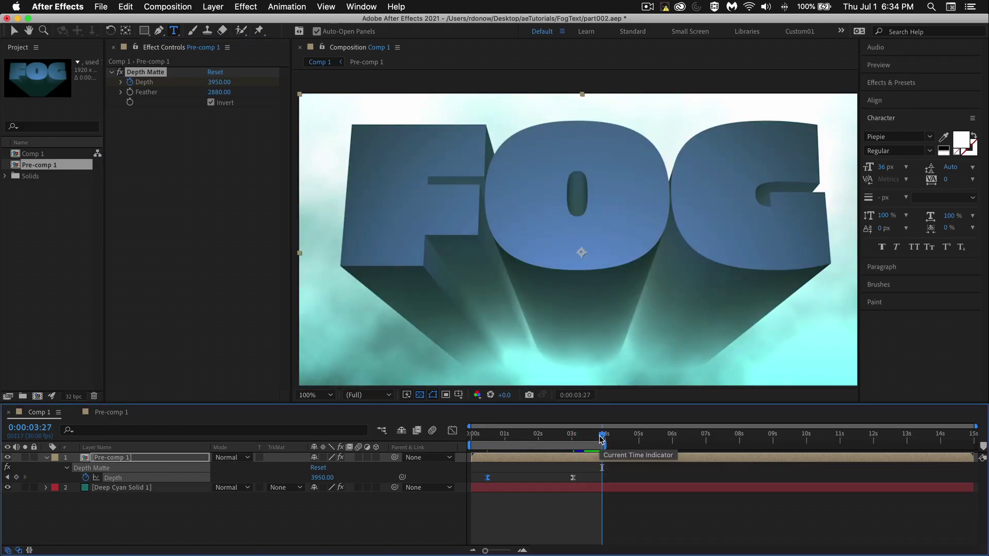
key("space")
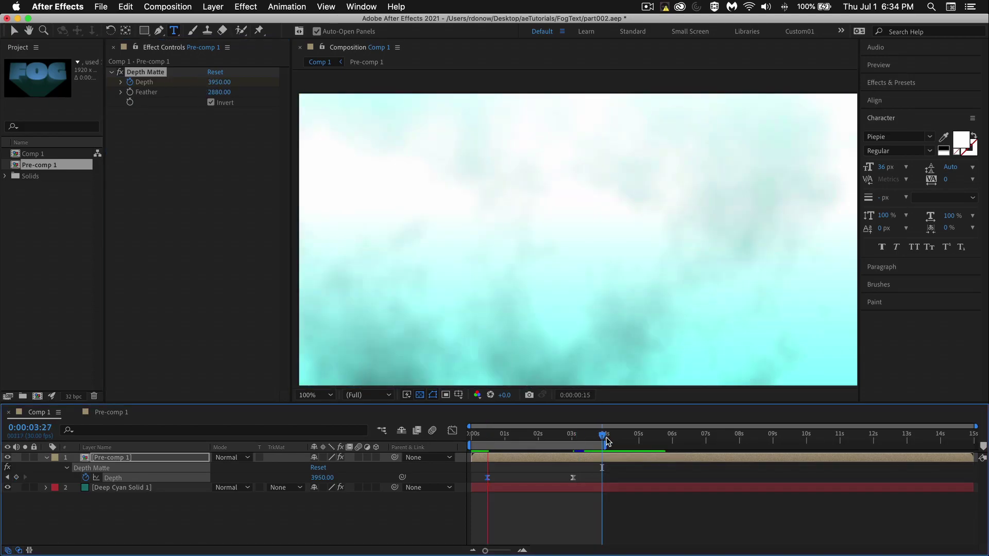